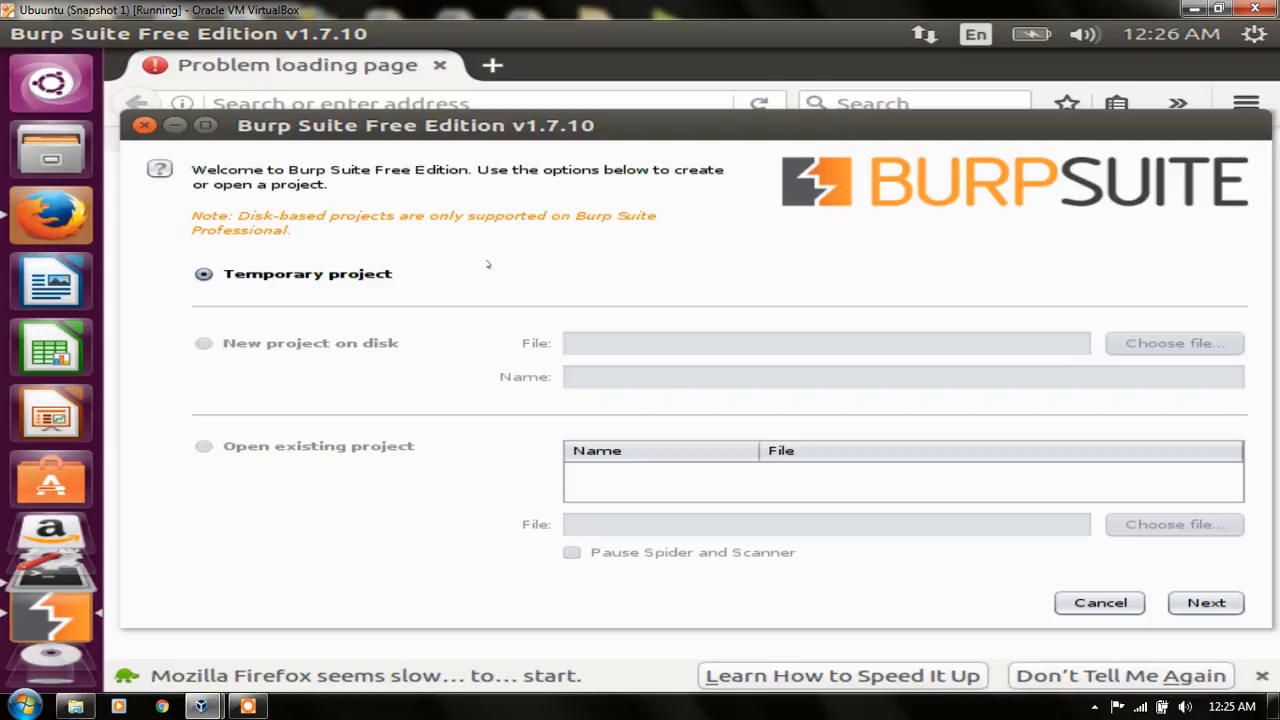
Step: Start a temporary Burp Suite project using the Burp defaults, dismissing the virtual machine reset request
left_click(1195, 604)
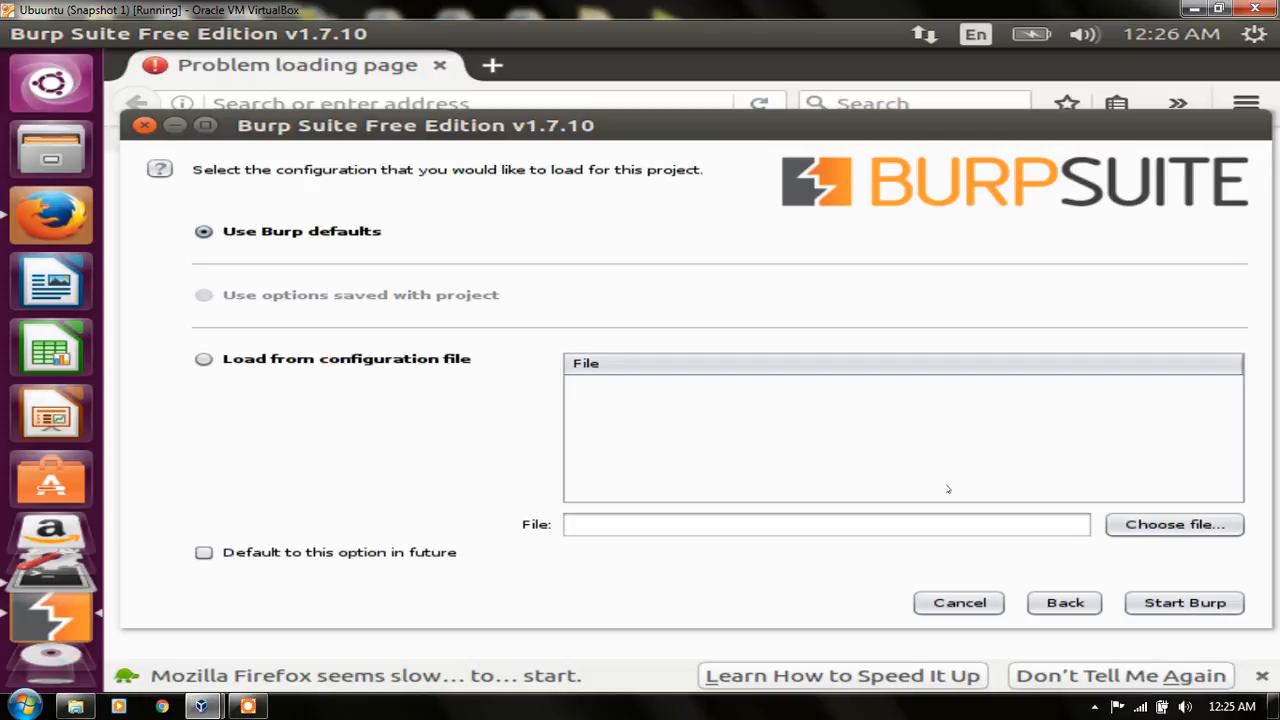
left_click(1189, 611)
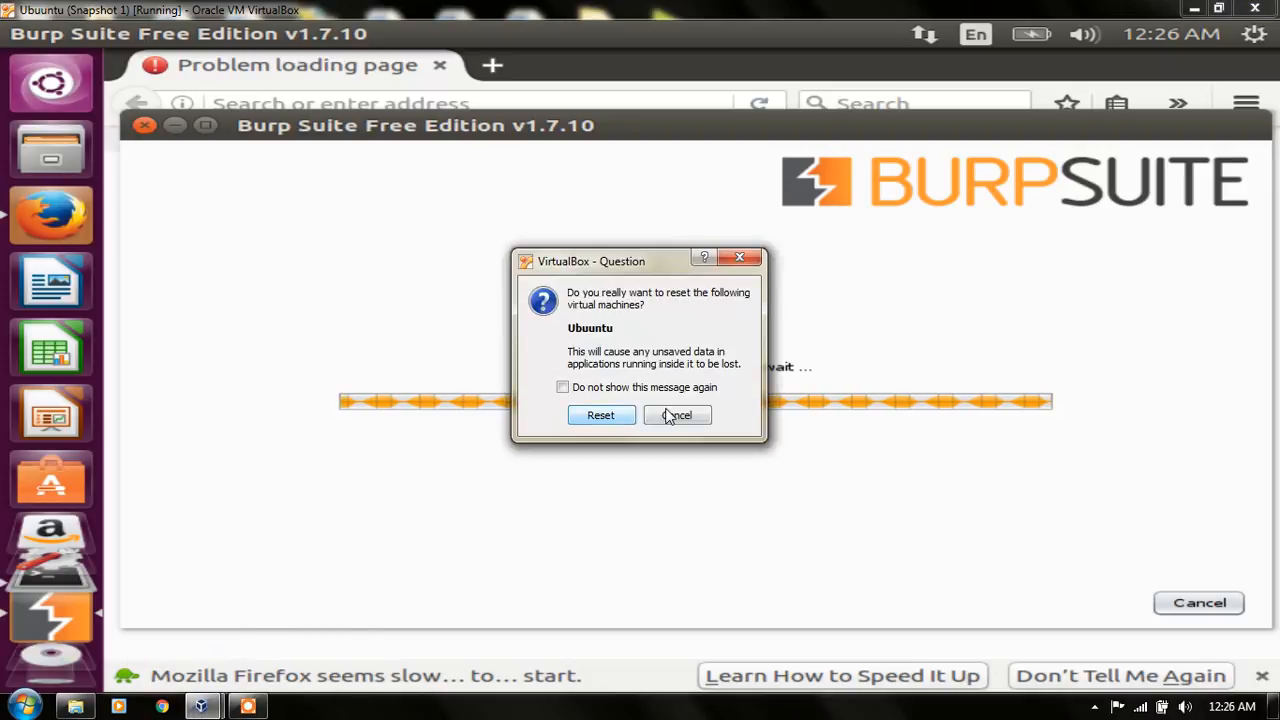
left_click(678, 416)
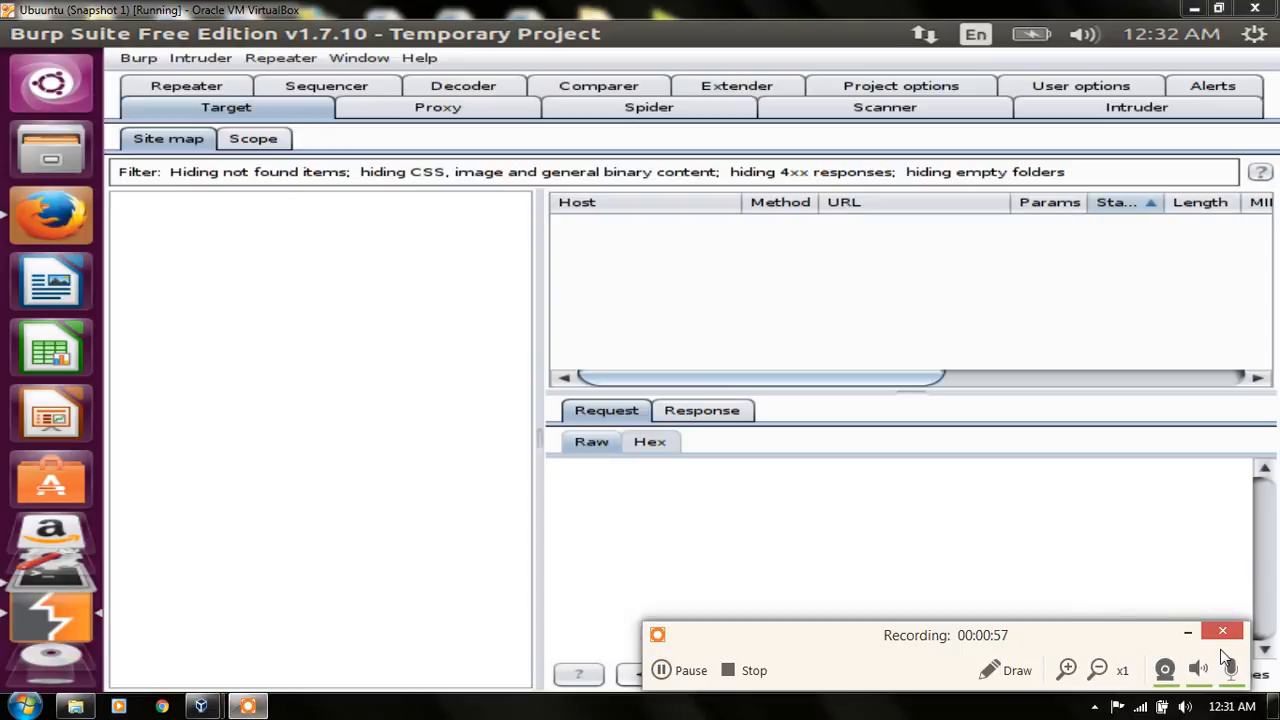
left_click(1188, 632)
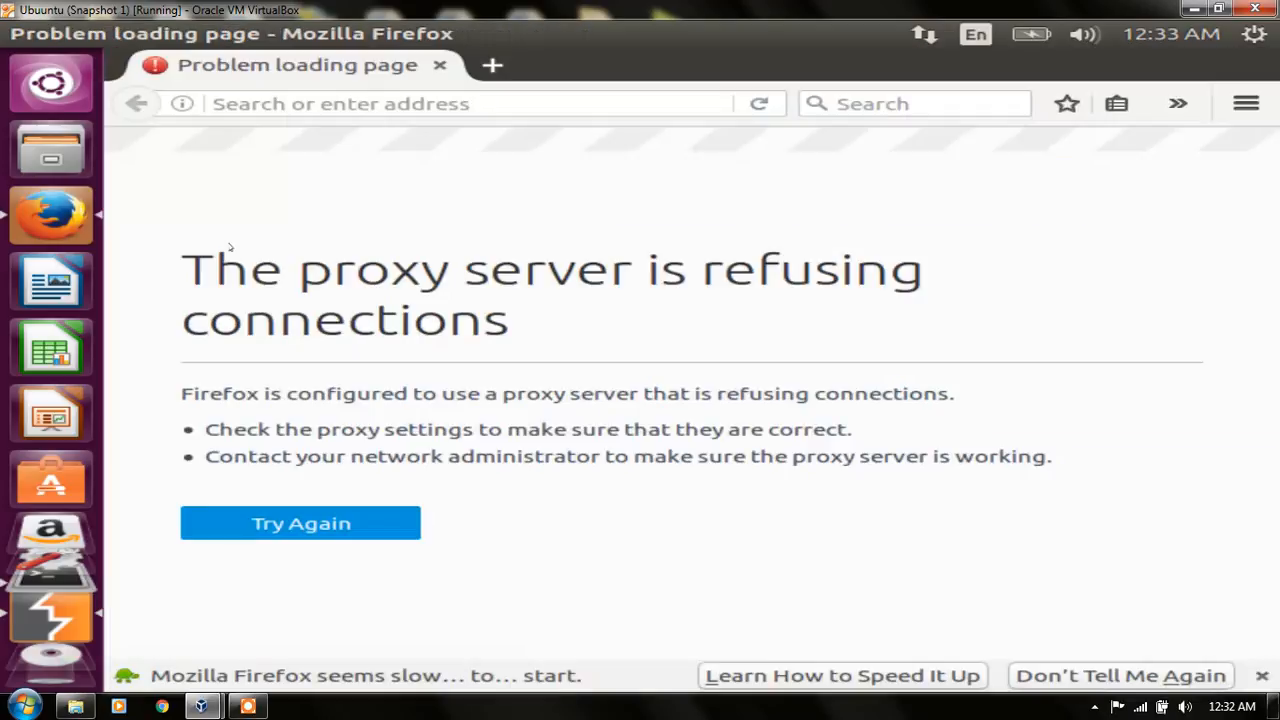
Step: Clear the cached web content in Firefox's advanced network preferences
left_click(1240, 103)
left_click(1245, 105)
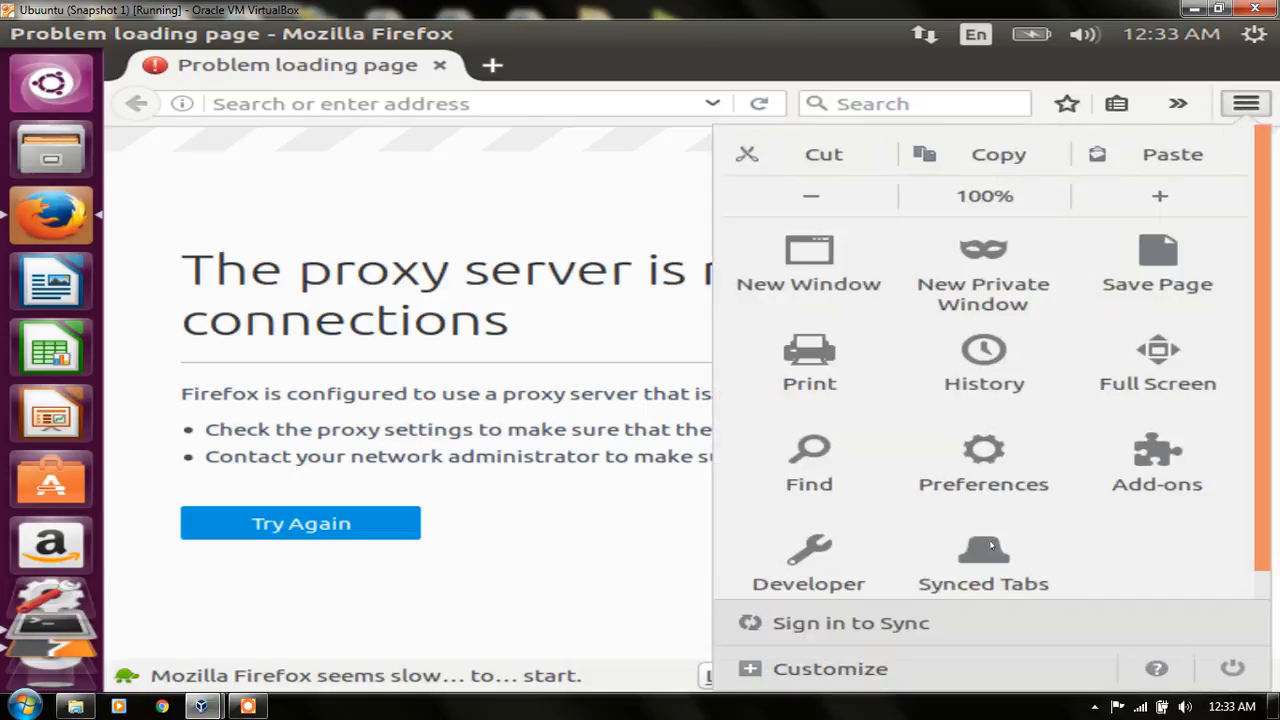
left_click(985, 470)
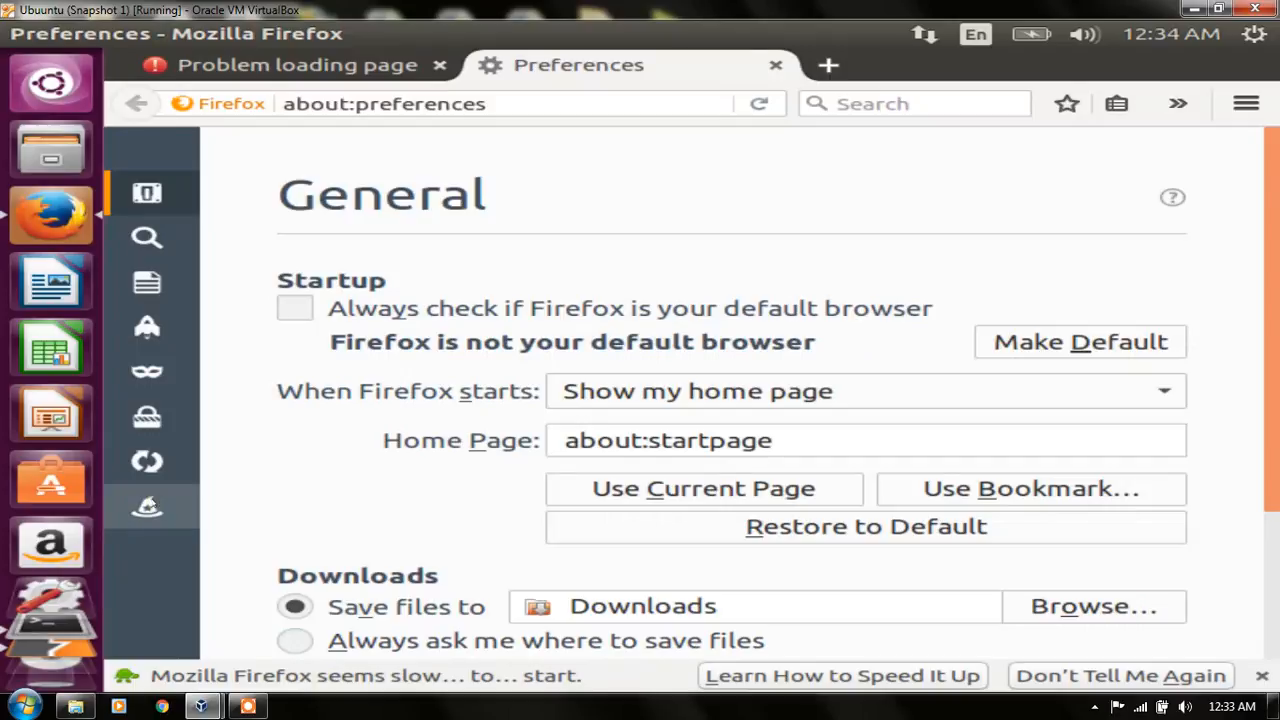
left_click(148, 506)
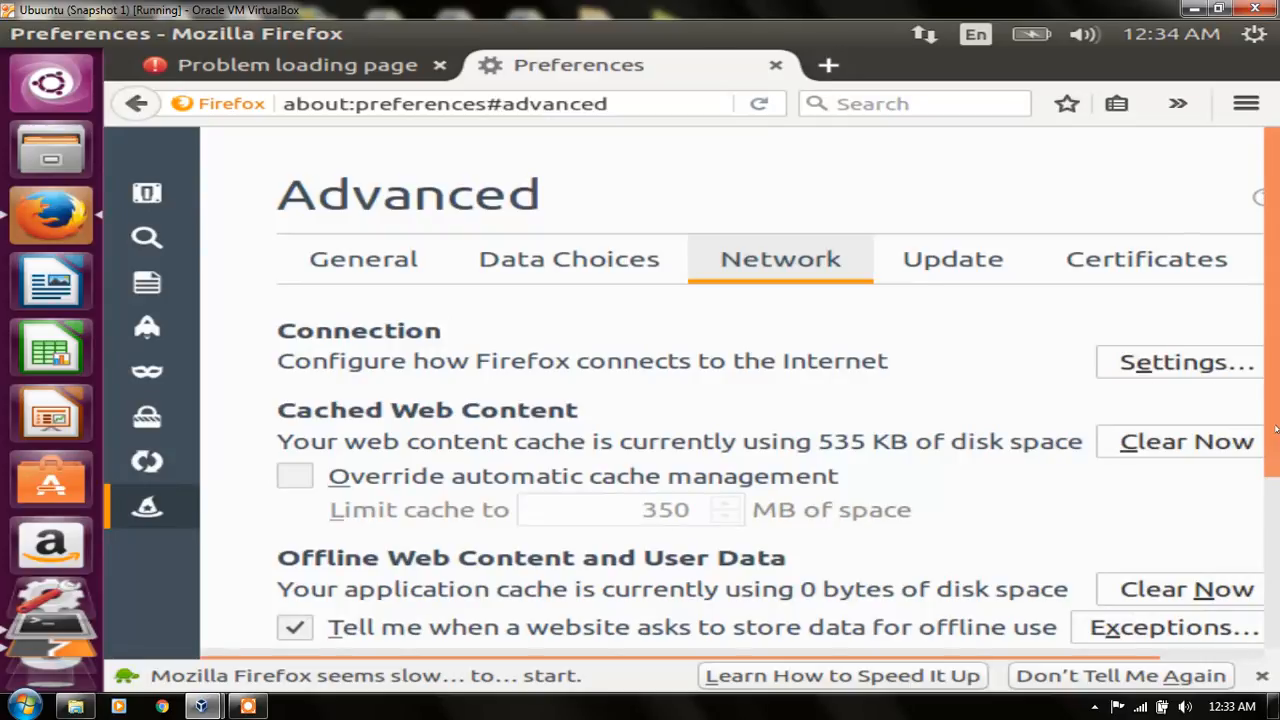
scroll(1276, 487, "down", 3)
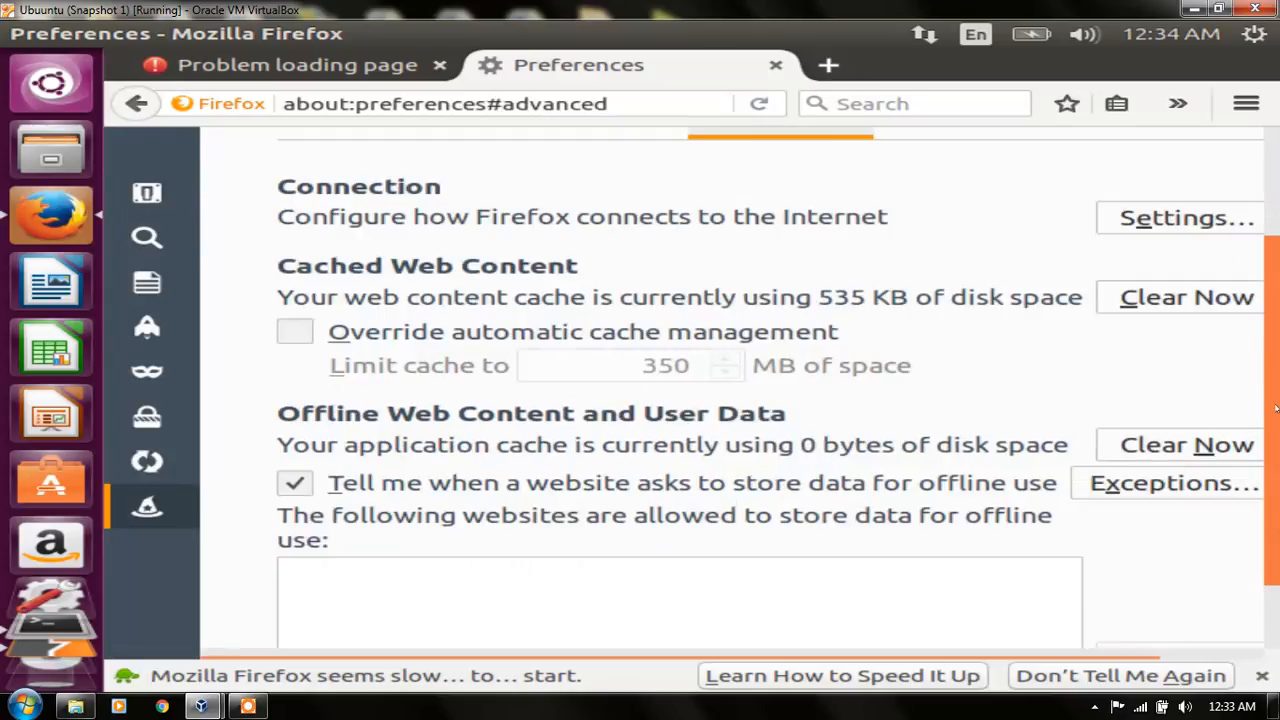
scroll(1276, 407, "down", 2)
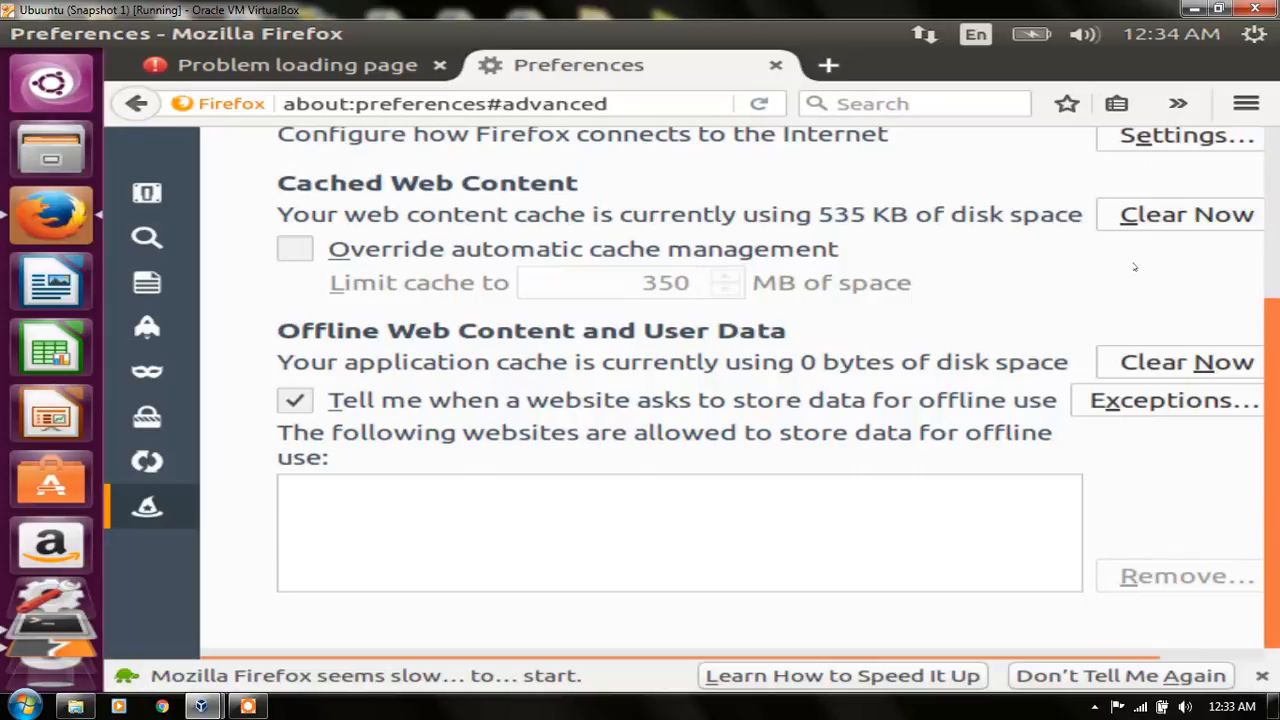
left_click(1157, 216)
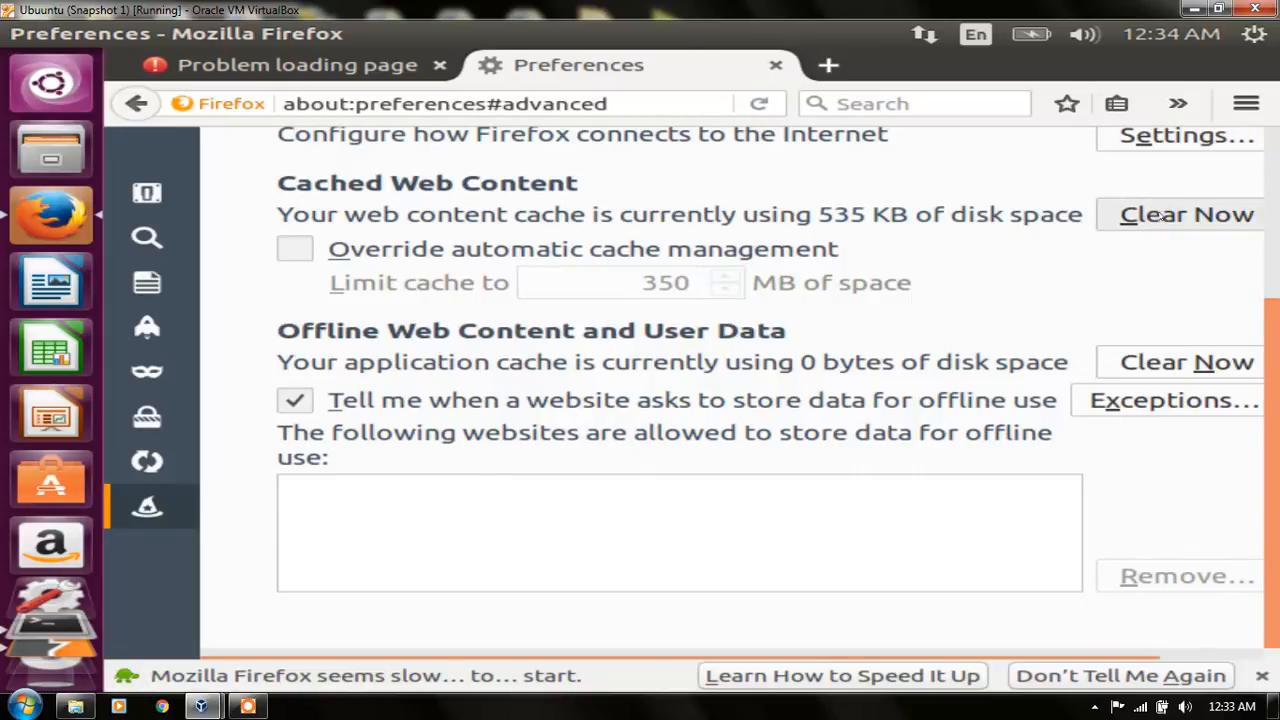
left_click(1157, 216)
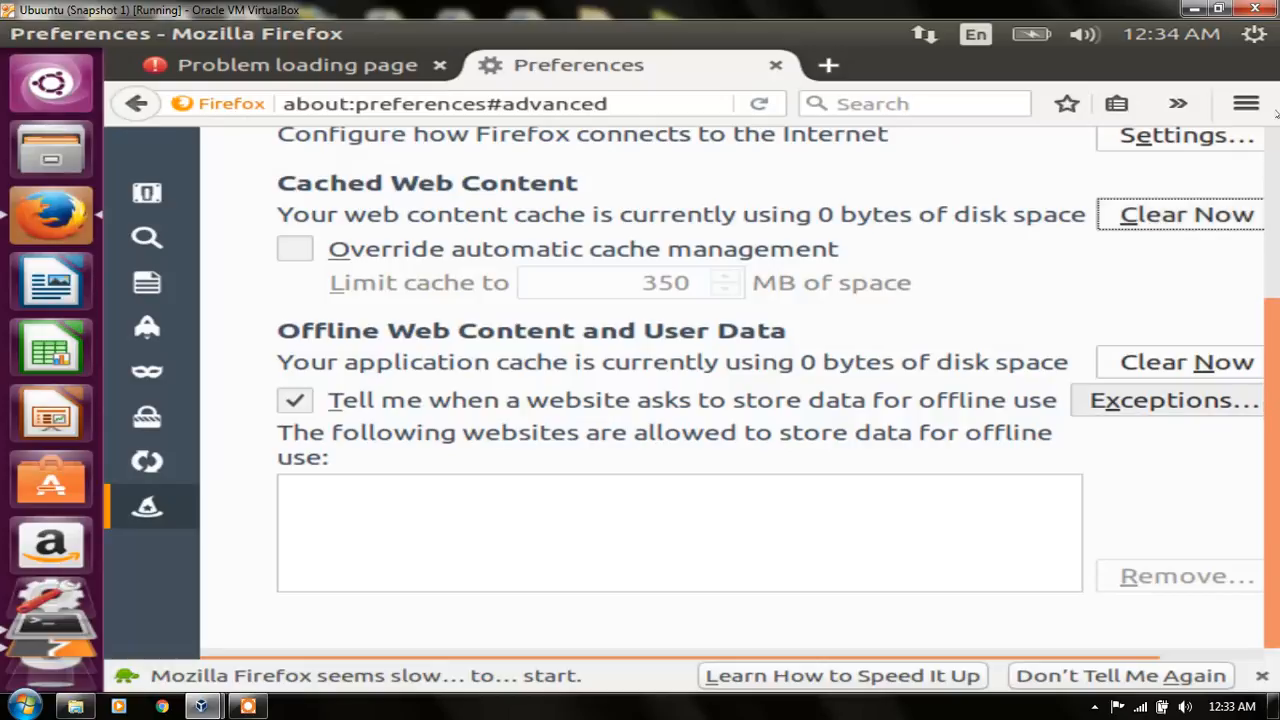
Step: Check the manual HTTP proxy address and port in Firefox's connection settings, then close the dialog
scroll(1175, 330, "up", 3)
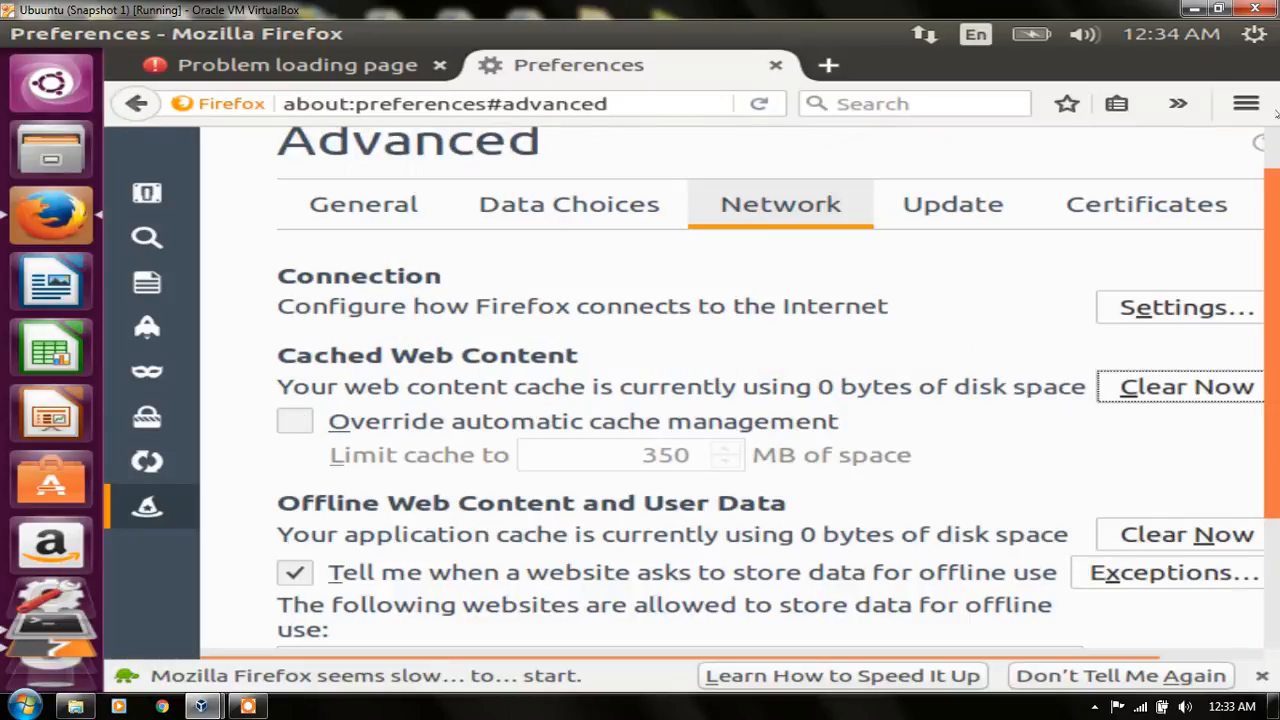
scroll(1175, 330, "up", 1)
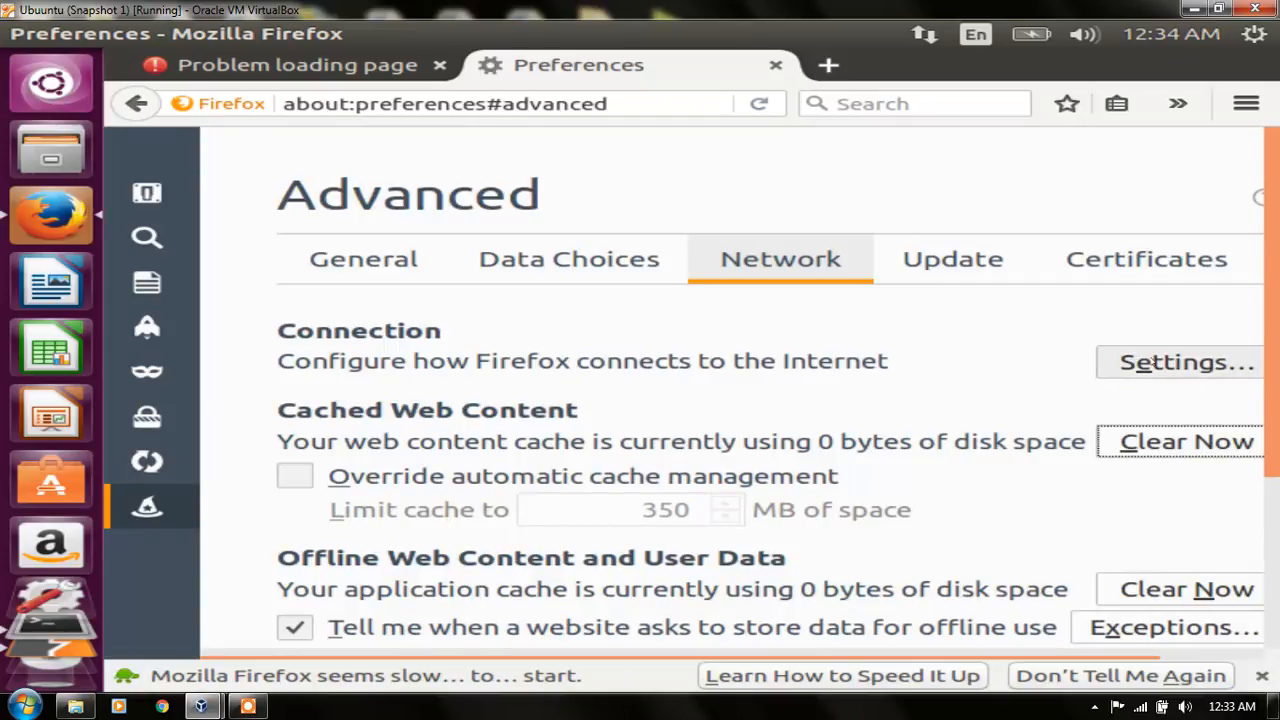
left_click(1153, 364)
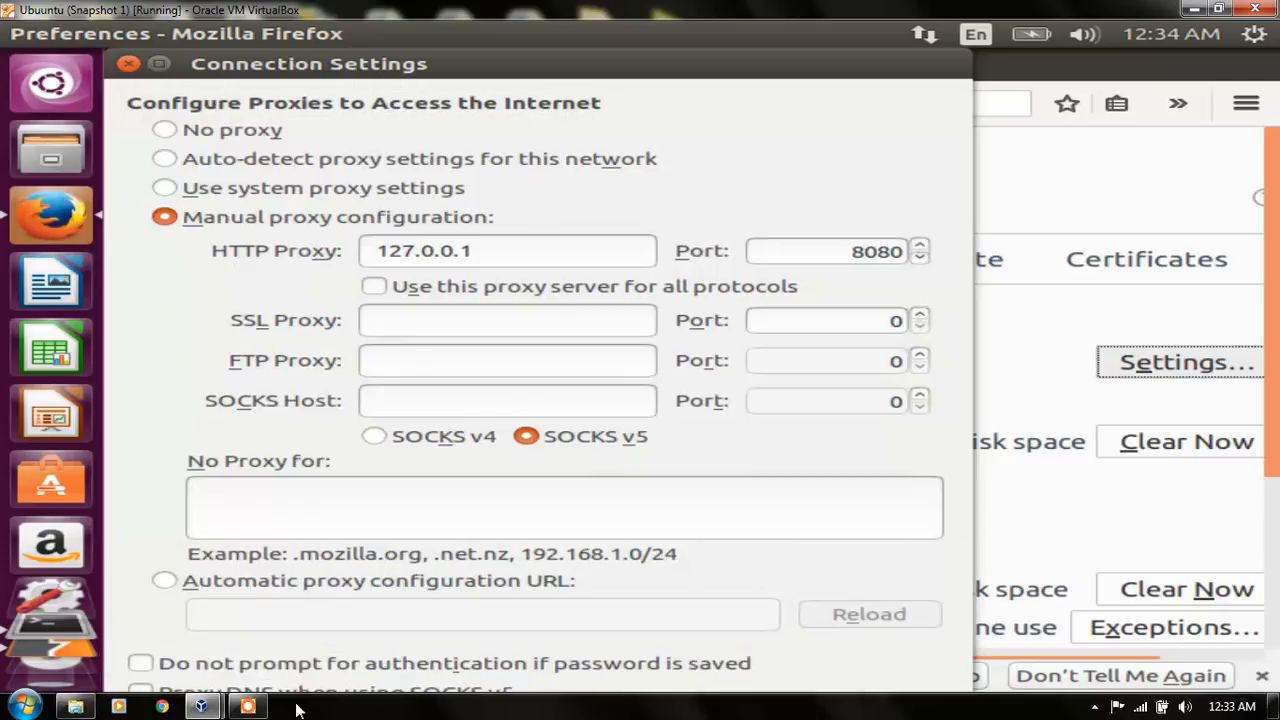
left_click(248, 707)
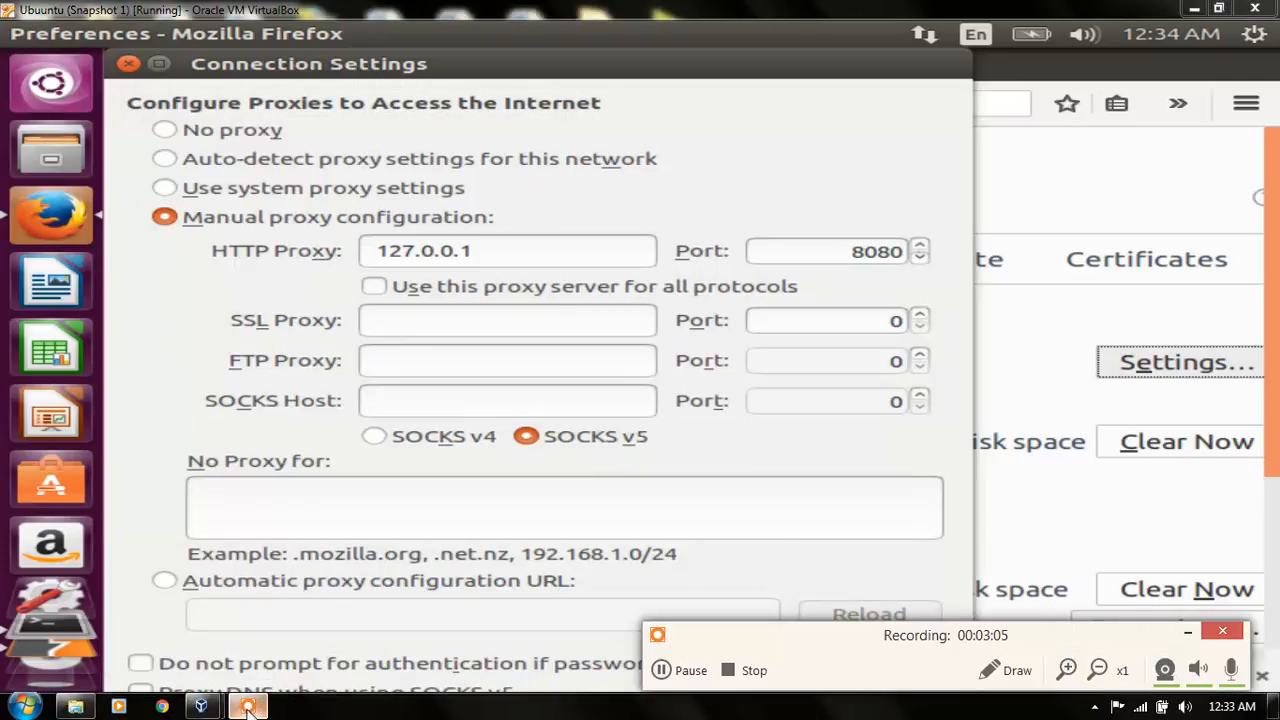
left_click(661, 670)
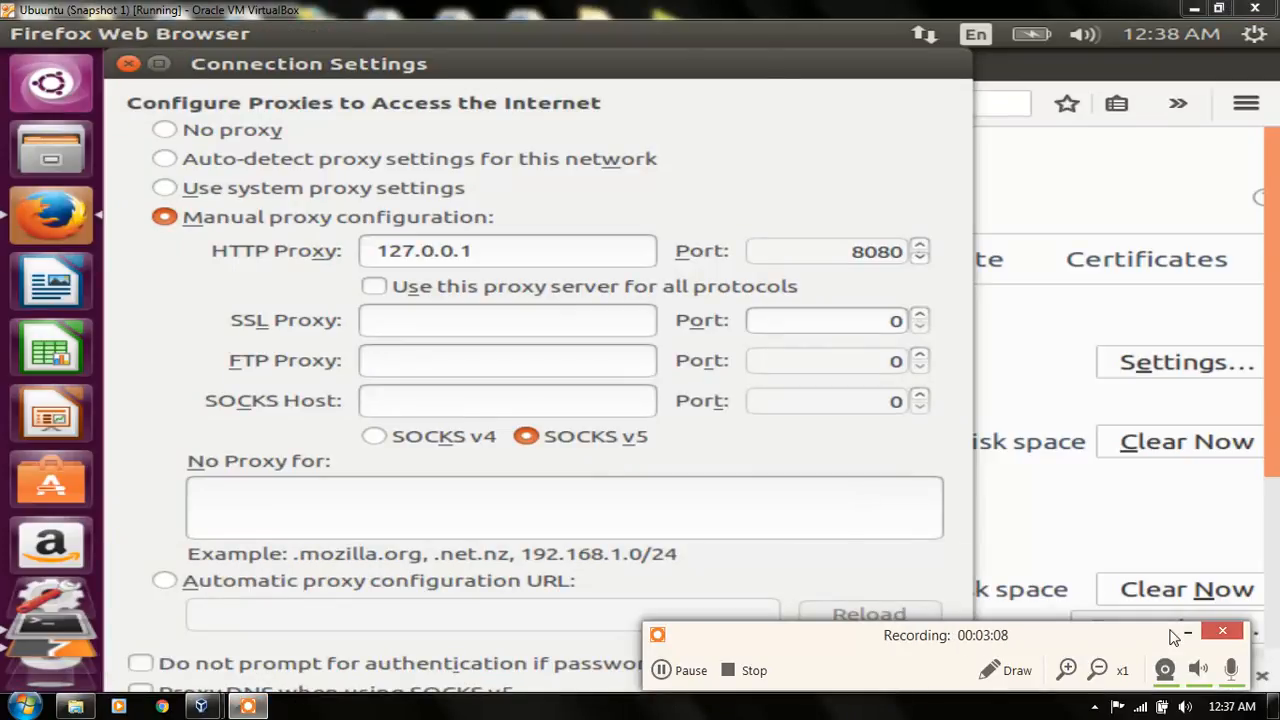
left_click(1186, 634)
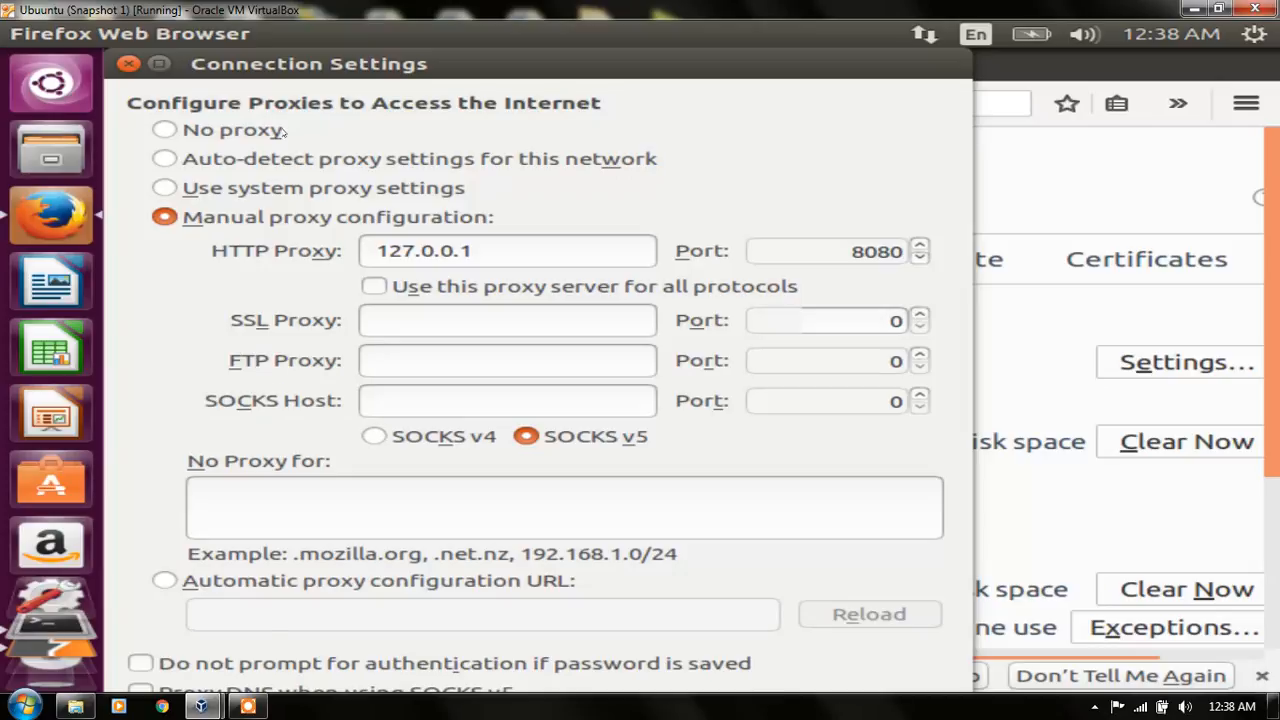
left_click(130, 63)
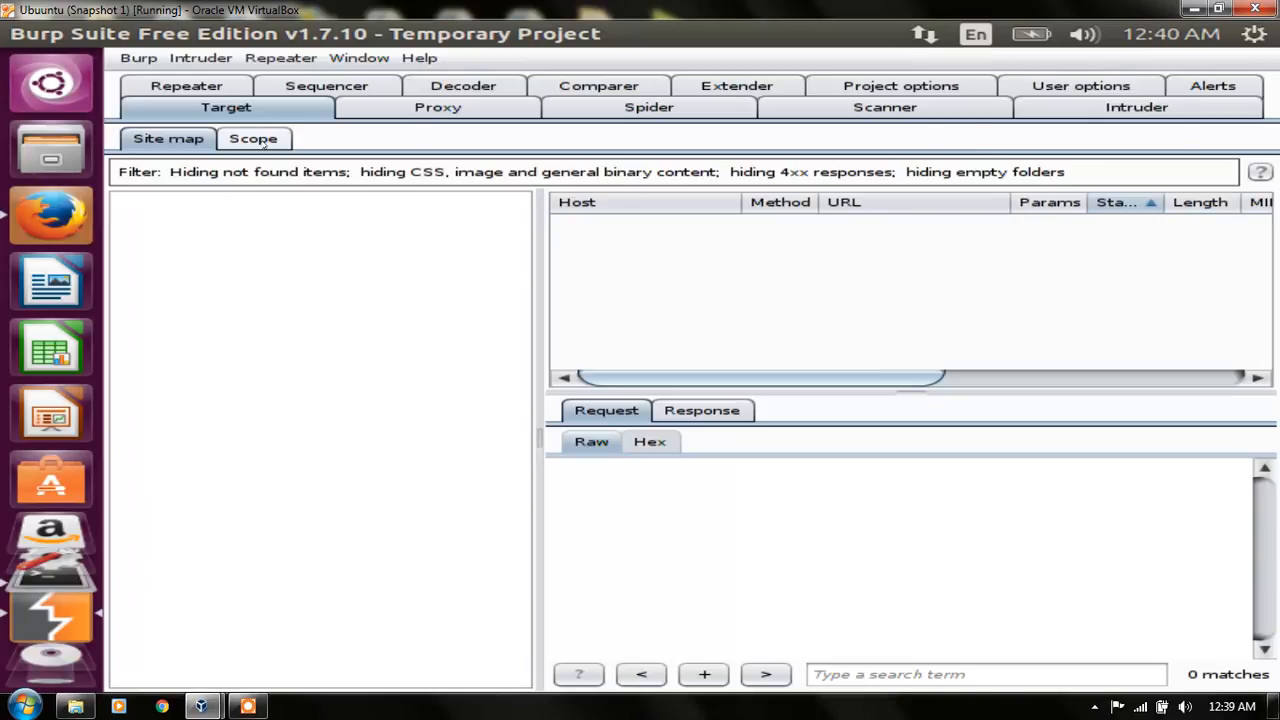
Step: Add the host ctrust.ca to the included target scope in Burp Suite, with the protocol set to Any
left_click(264, 144)
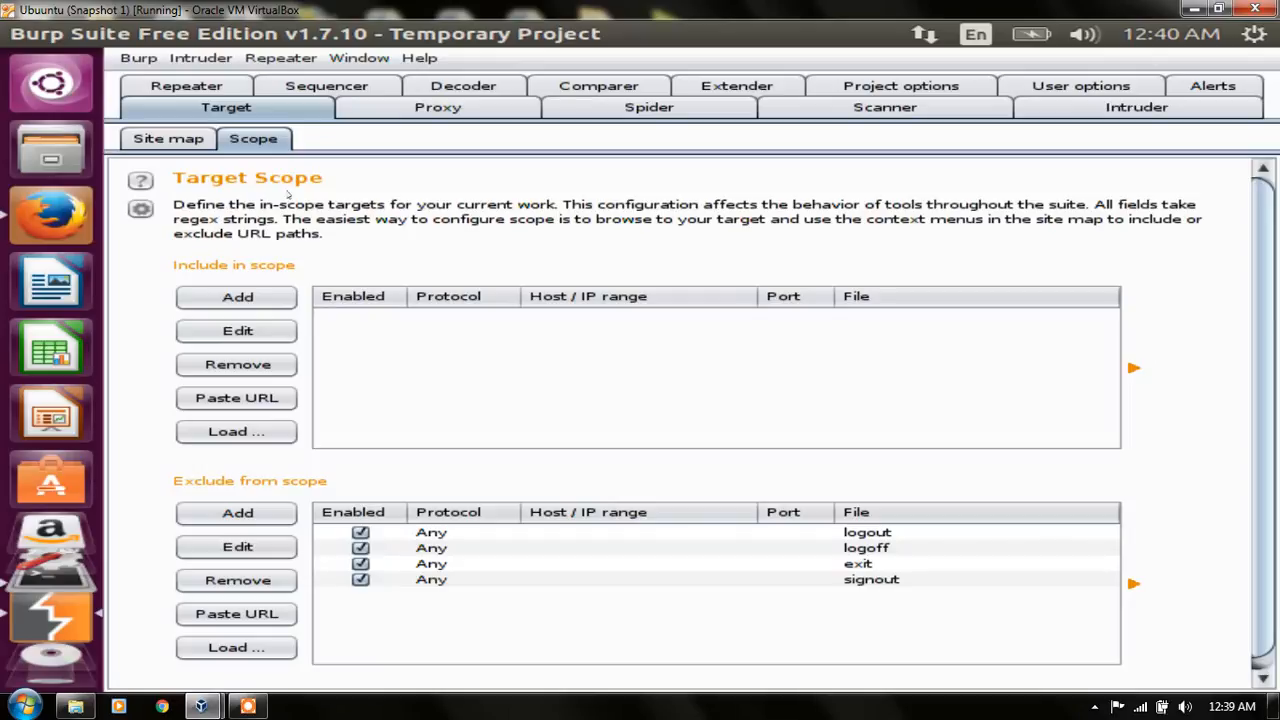
left_click(269, 297)
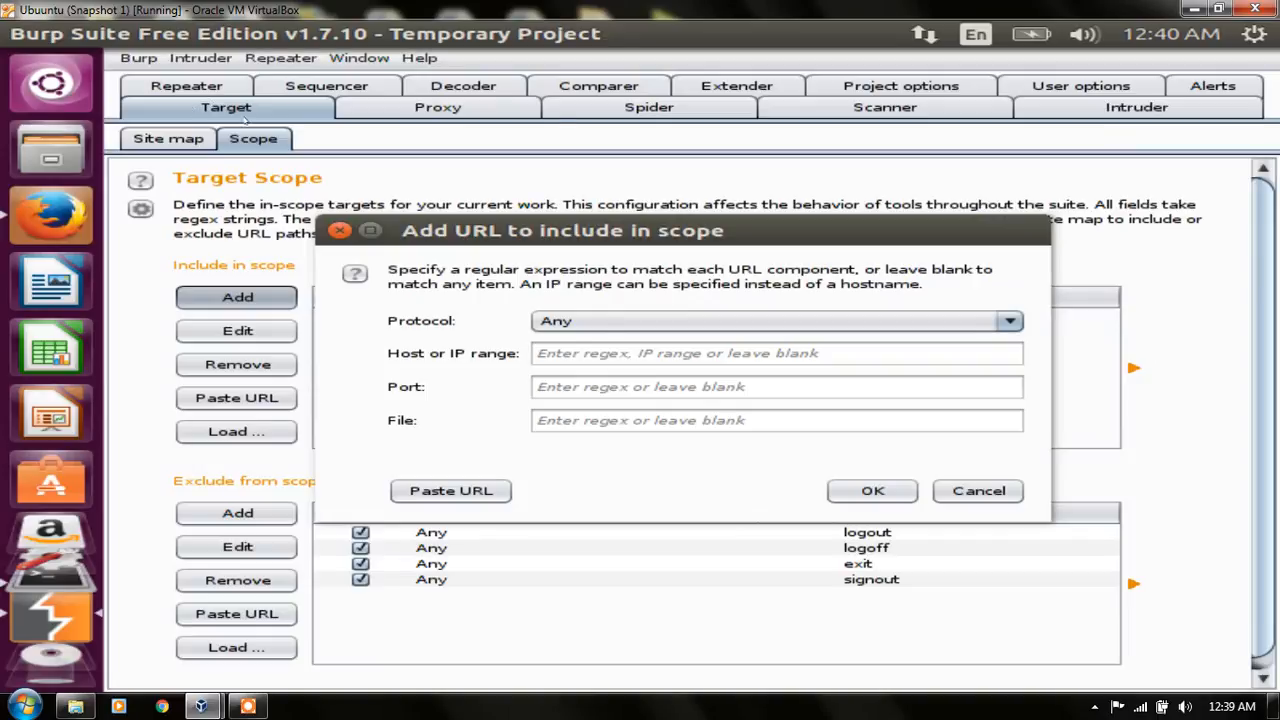
left_click(555, 351)
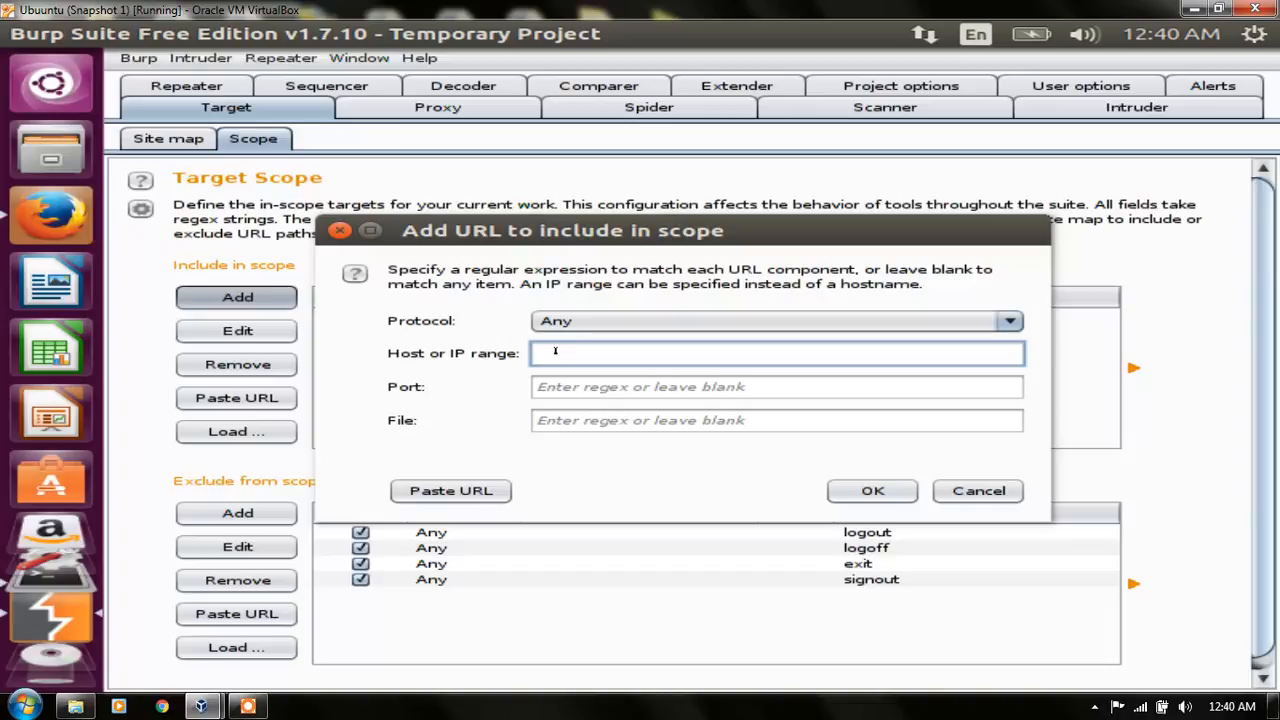
type("ctru st")
key("BackSpace")
key("BackSpace")
key("BackSpace")
type("st.ca")
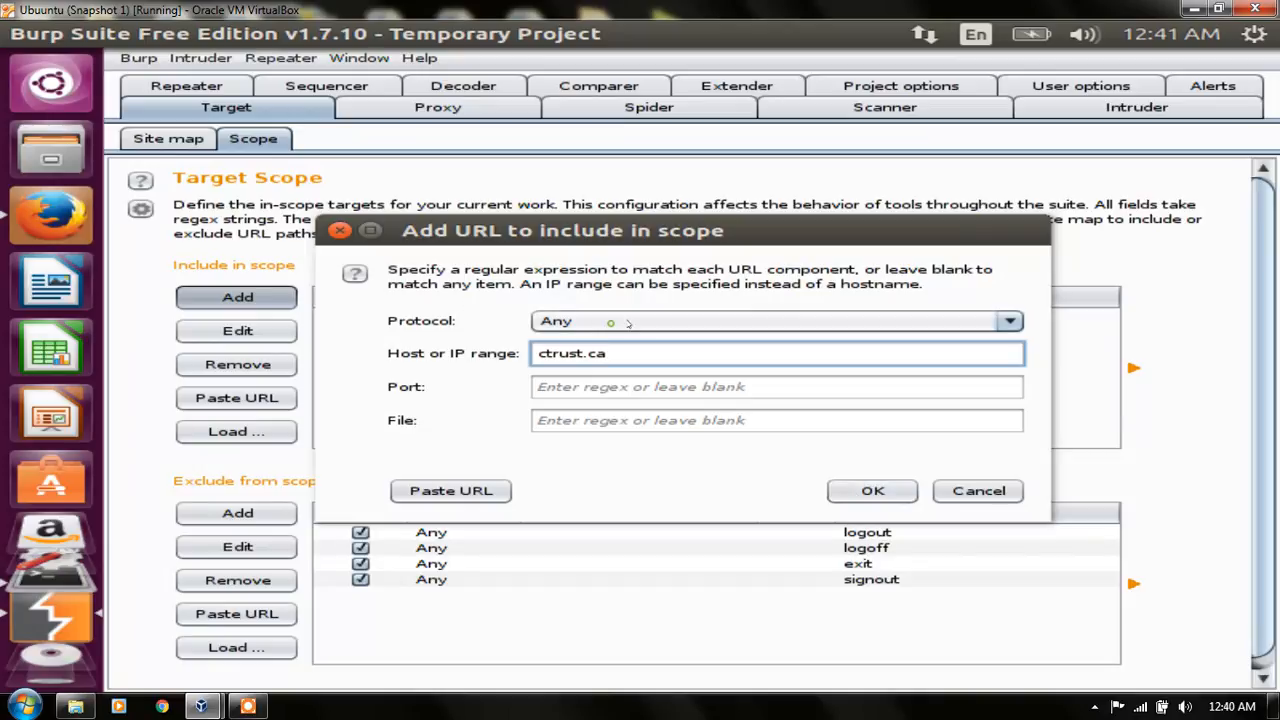
left_click(1010, 320)
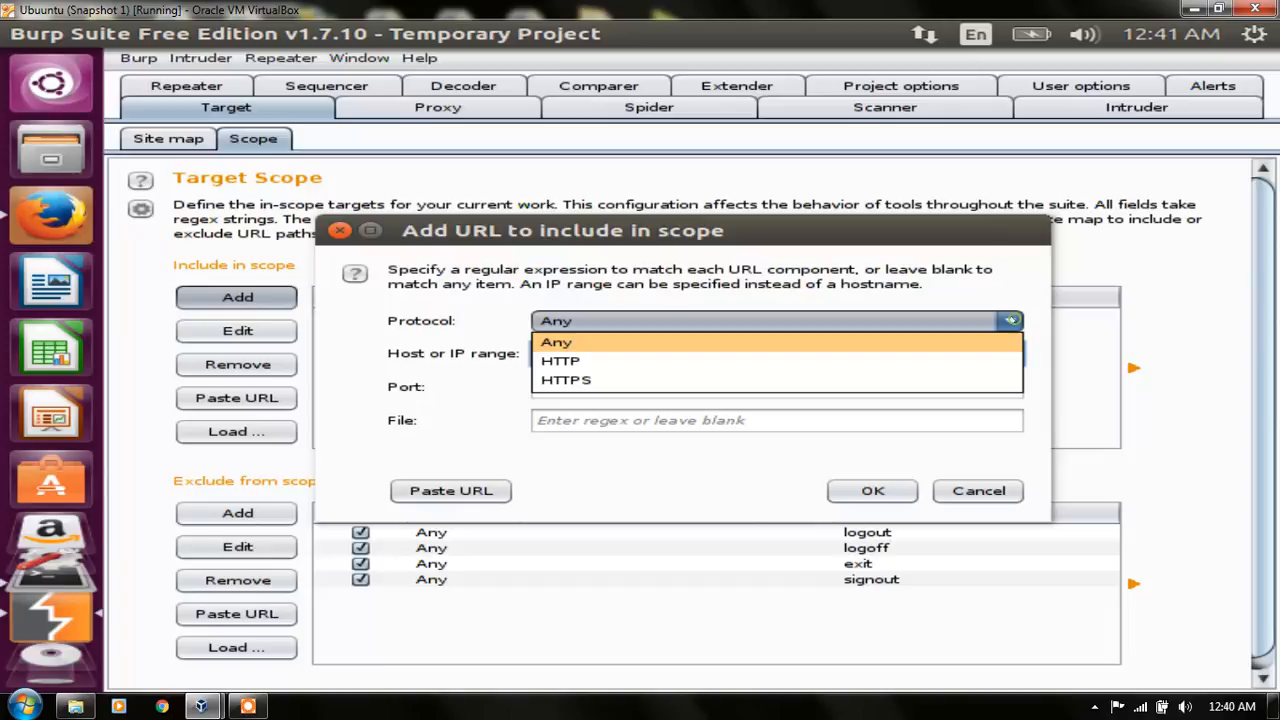
left_click(1010, 320)
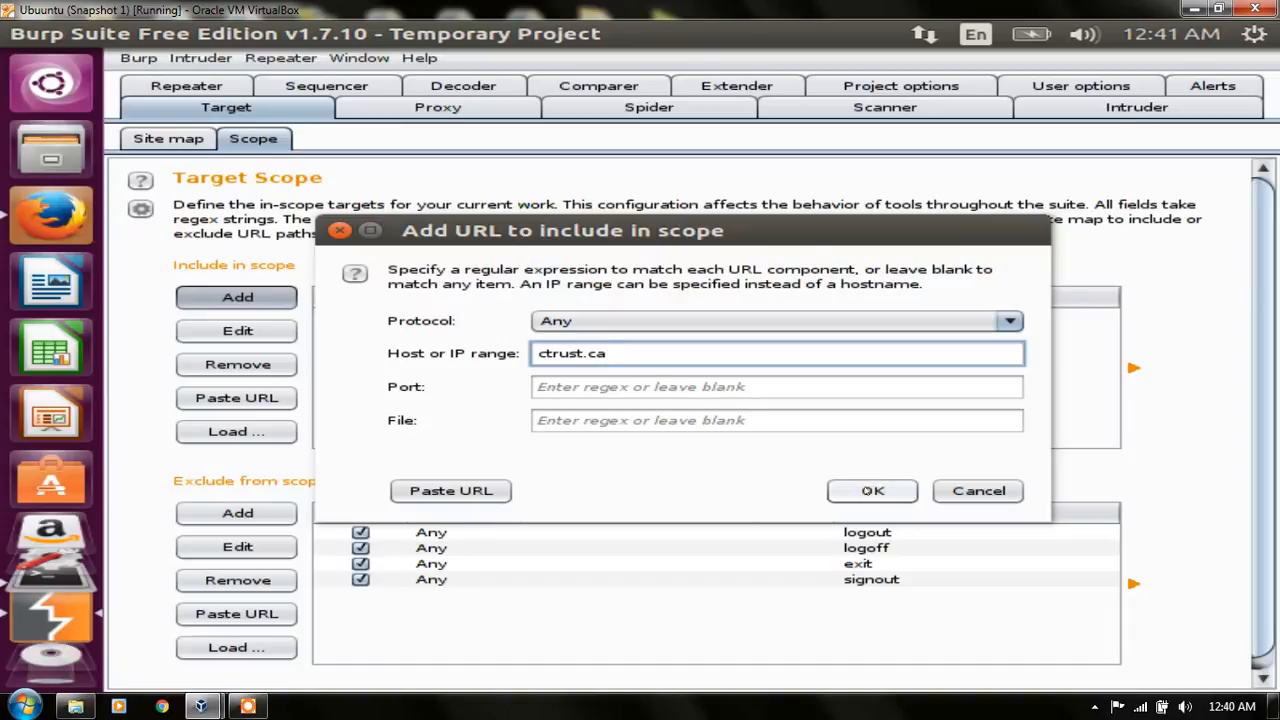
left_click(872, 490)
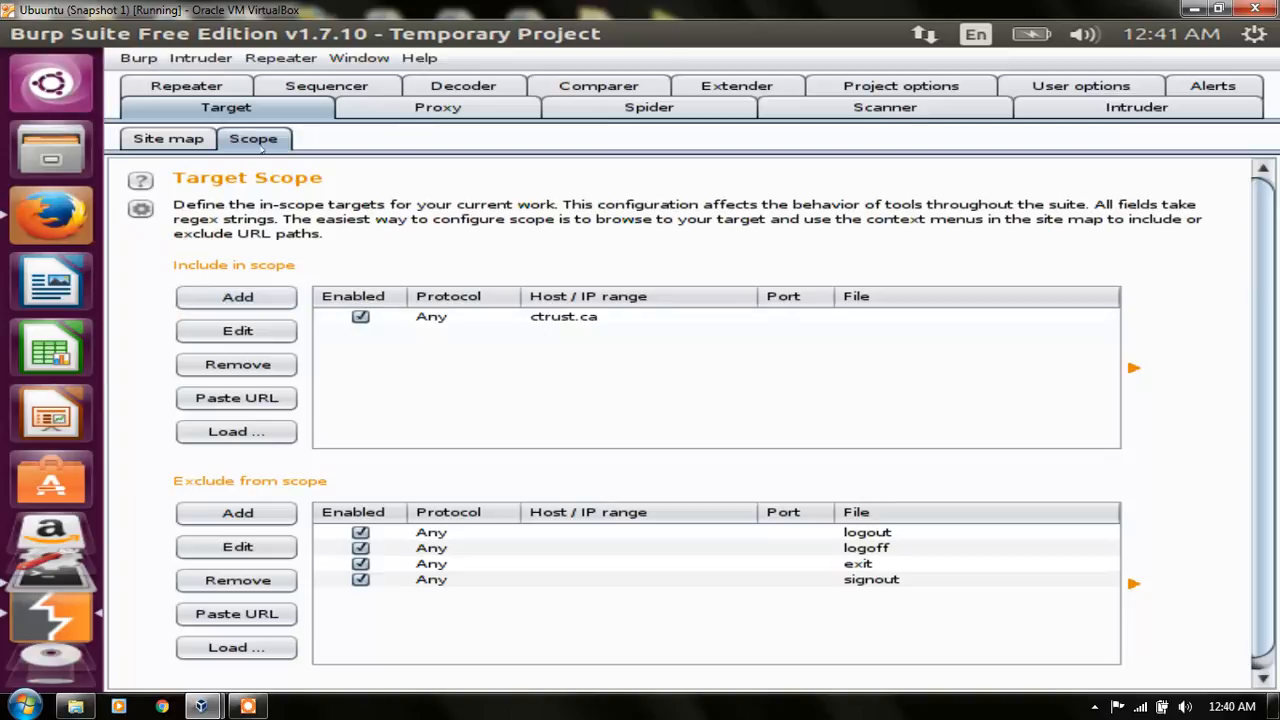
Step: Display Burp's proxy intercept view, and load ctrust.ca in Firefox's existing error page tab
left_click(378, 108)
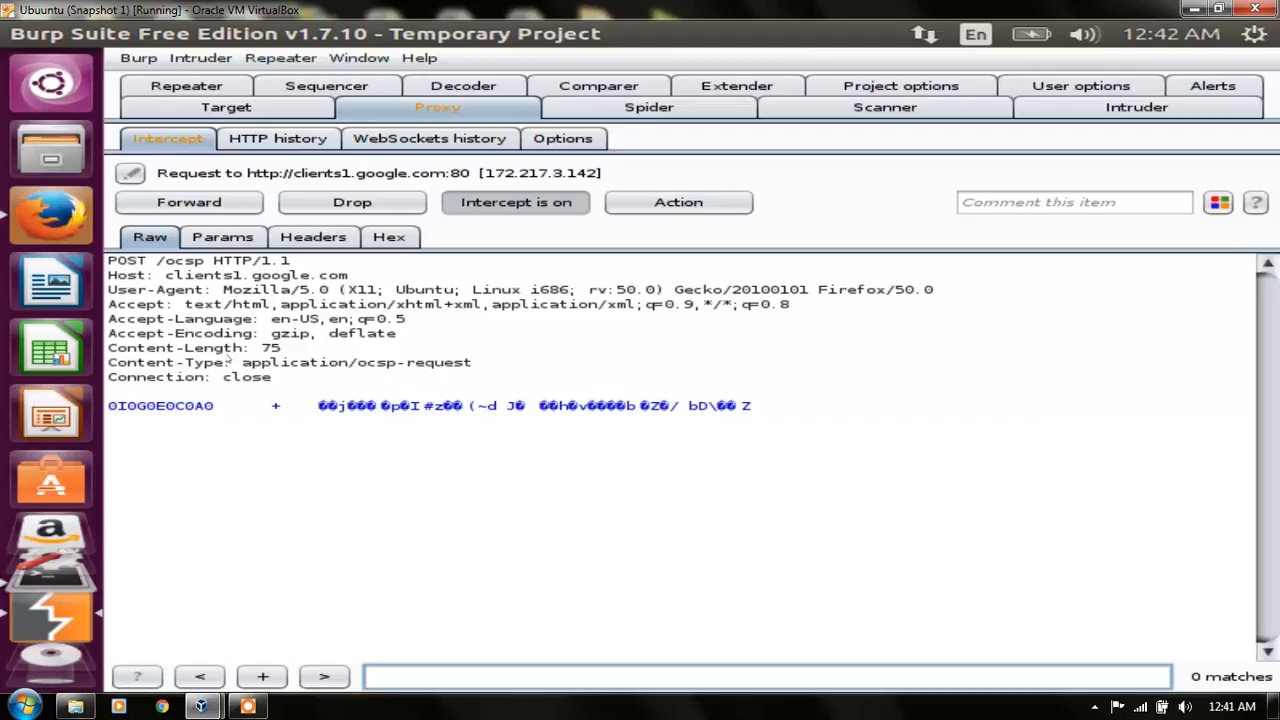
left_click(51, 215)
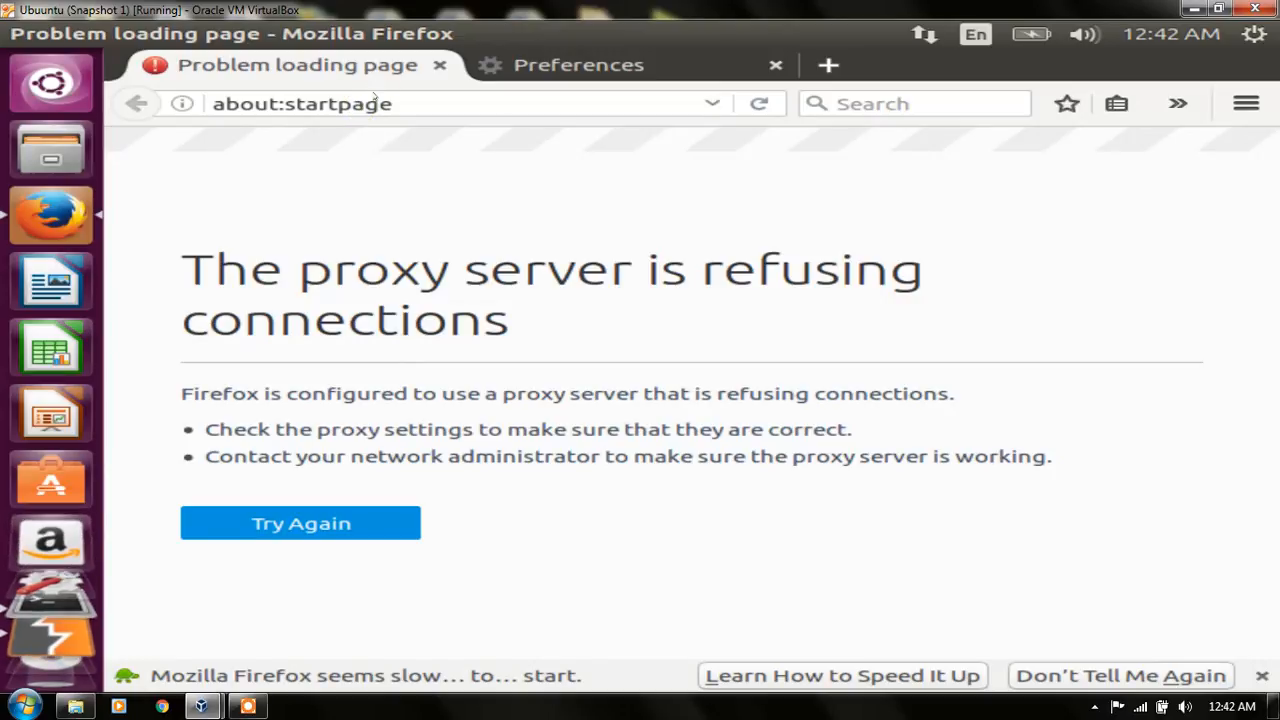
left_click(377, 101)
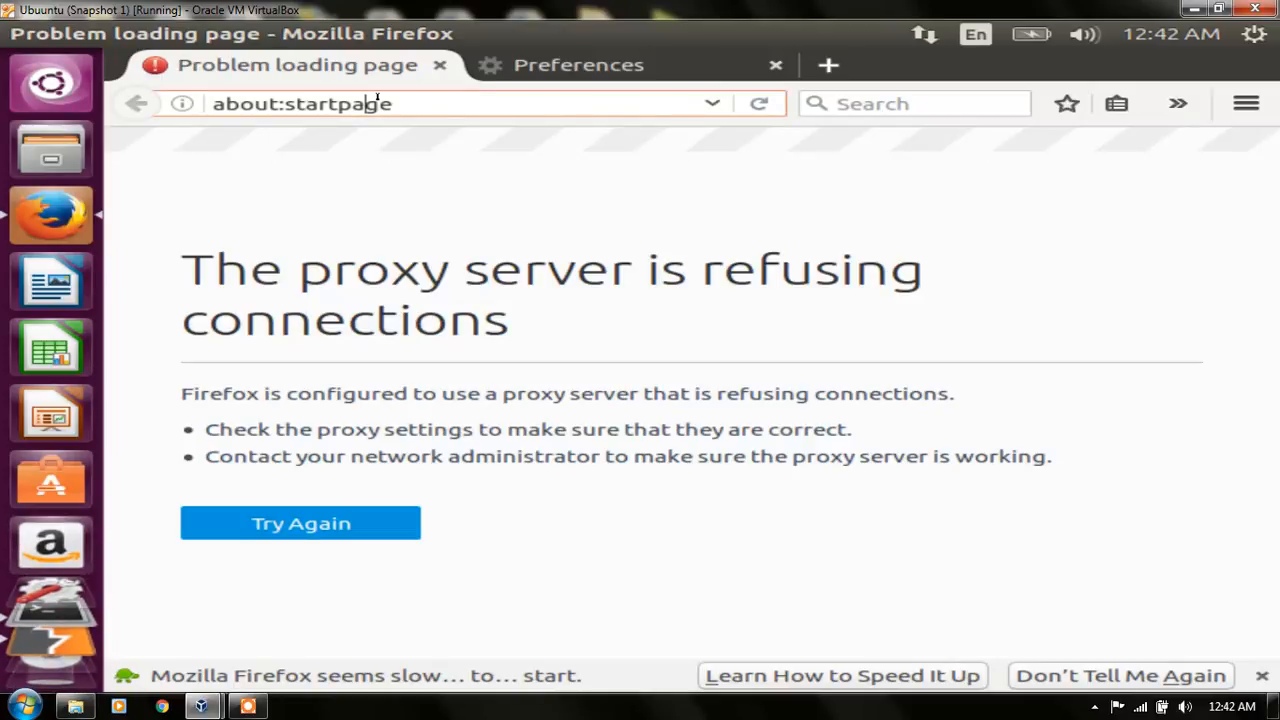
triple_click(377, 101)
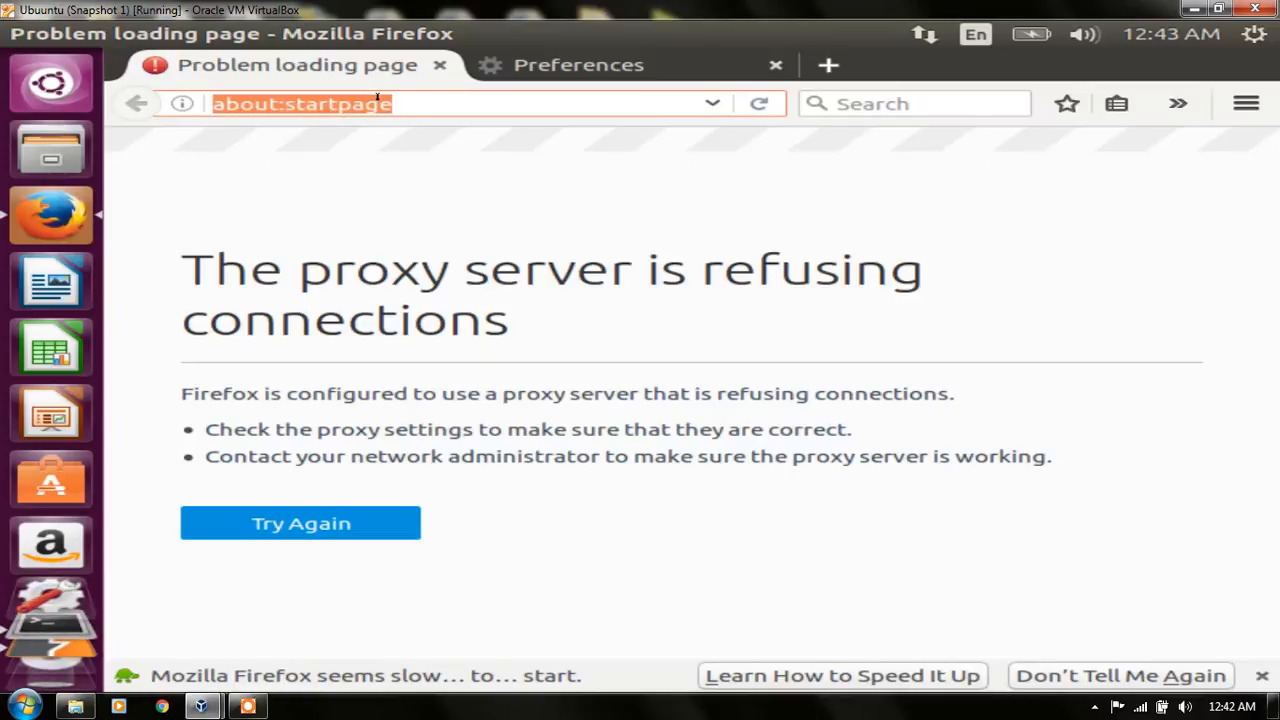
type("ctr")
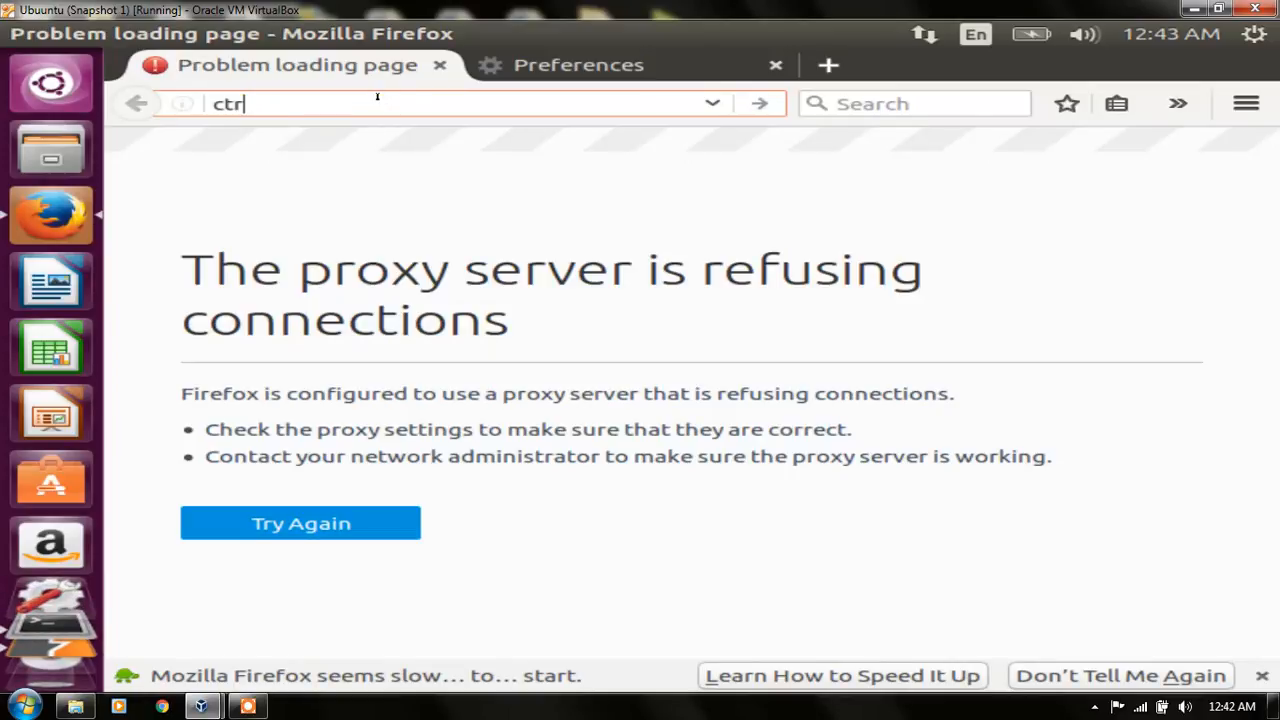
type("ust.ca")
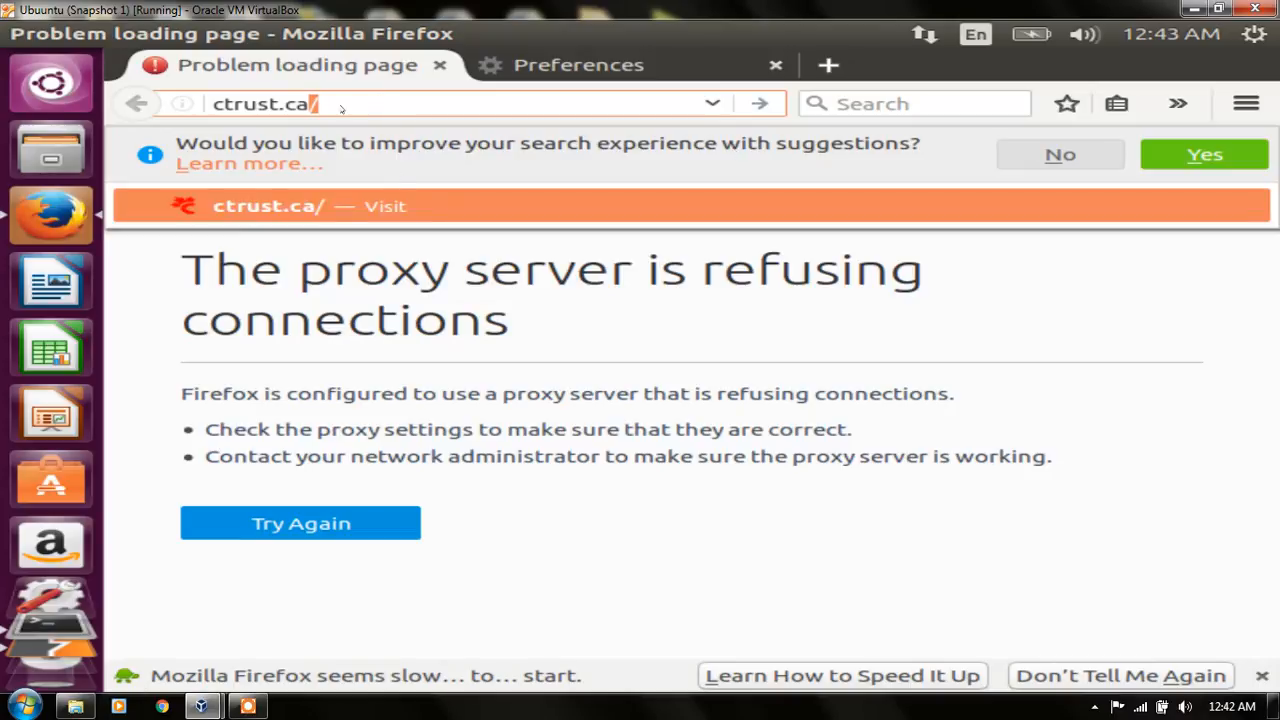
key("Return")
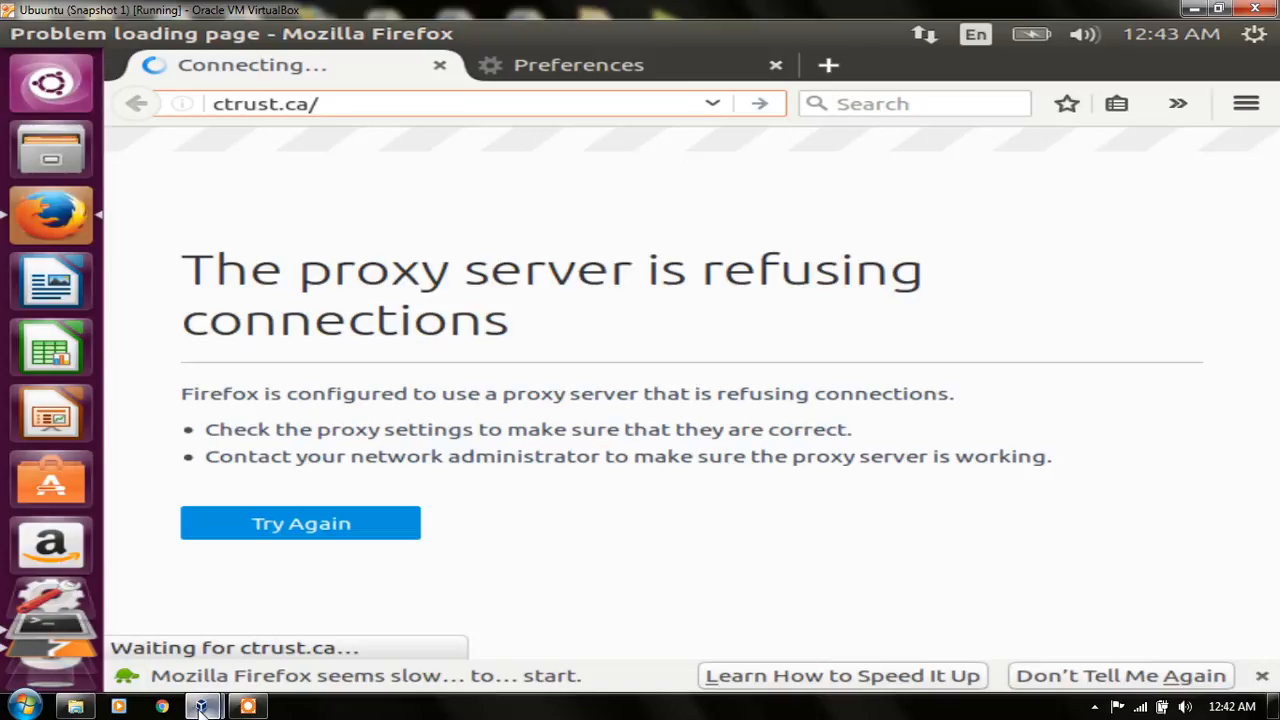
Step: Switch from Firefox back to the intercepted request in Burp Suite
mouse_move(201, 707)
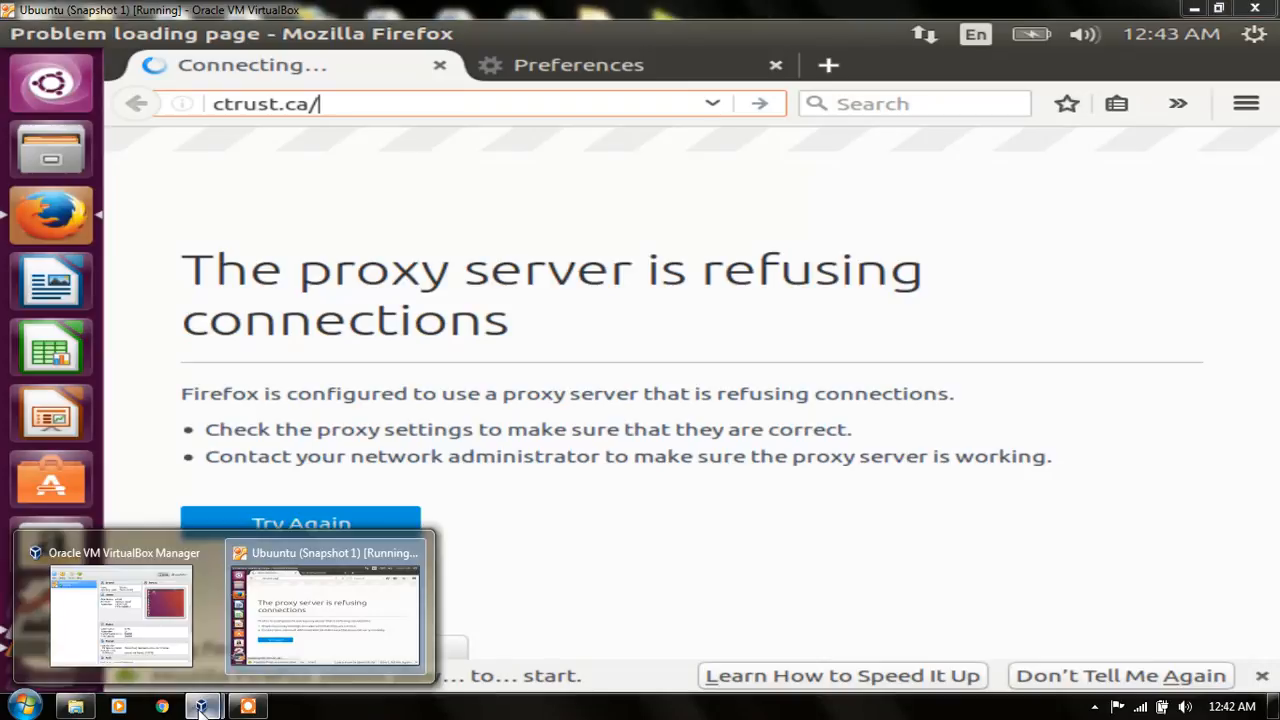
left_click(284, 612)
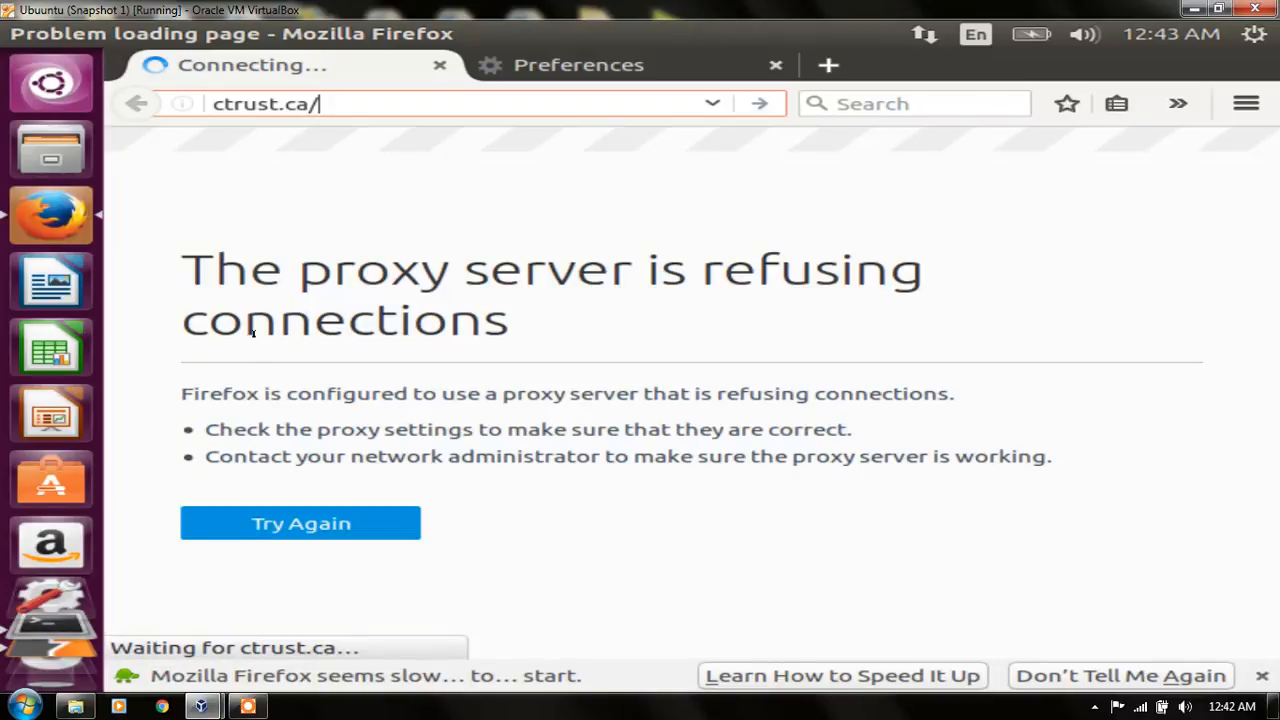
key("alt")
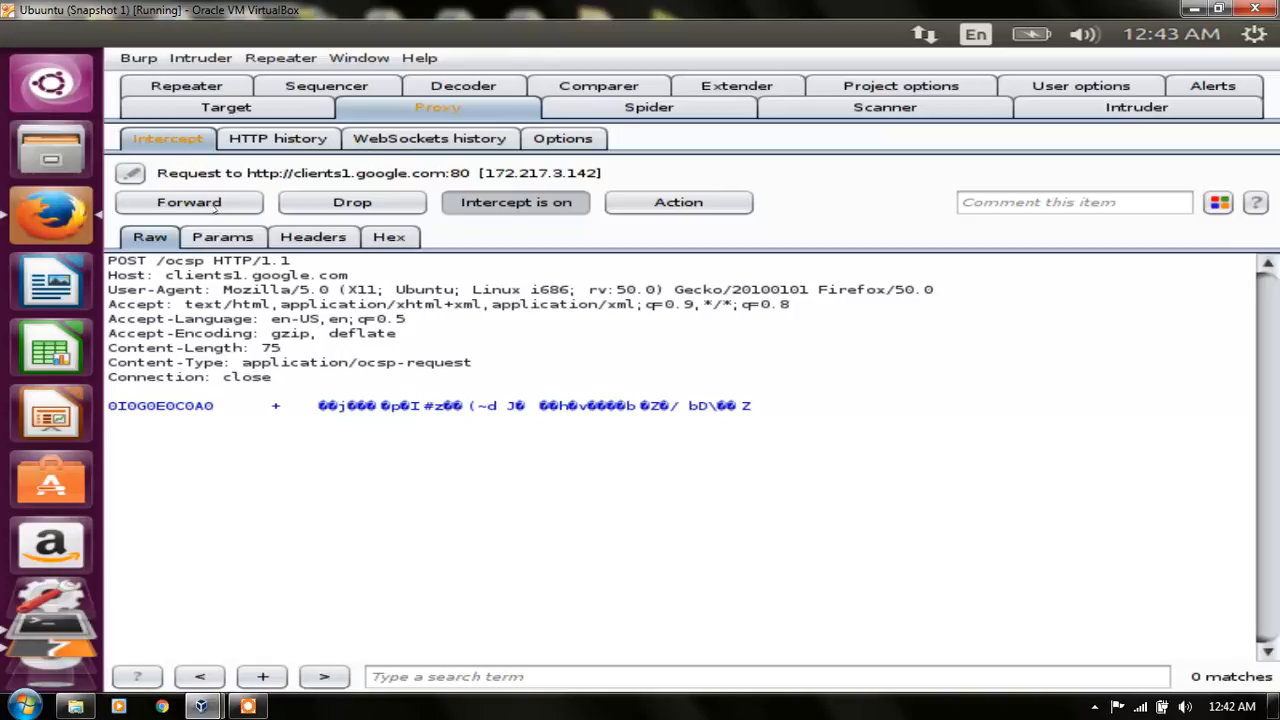
Step: Forward the intercepted clients1.google.com OCSP requests, and inspect the pending request's headers and hex content before returning to its raw view
left_click(217, 202)
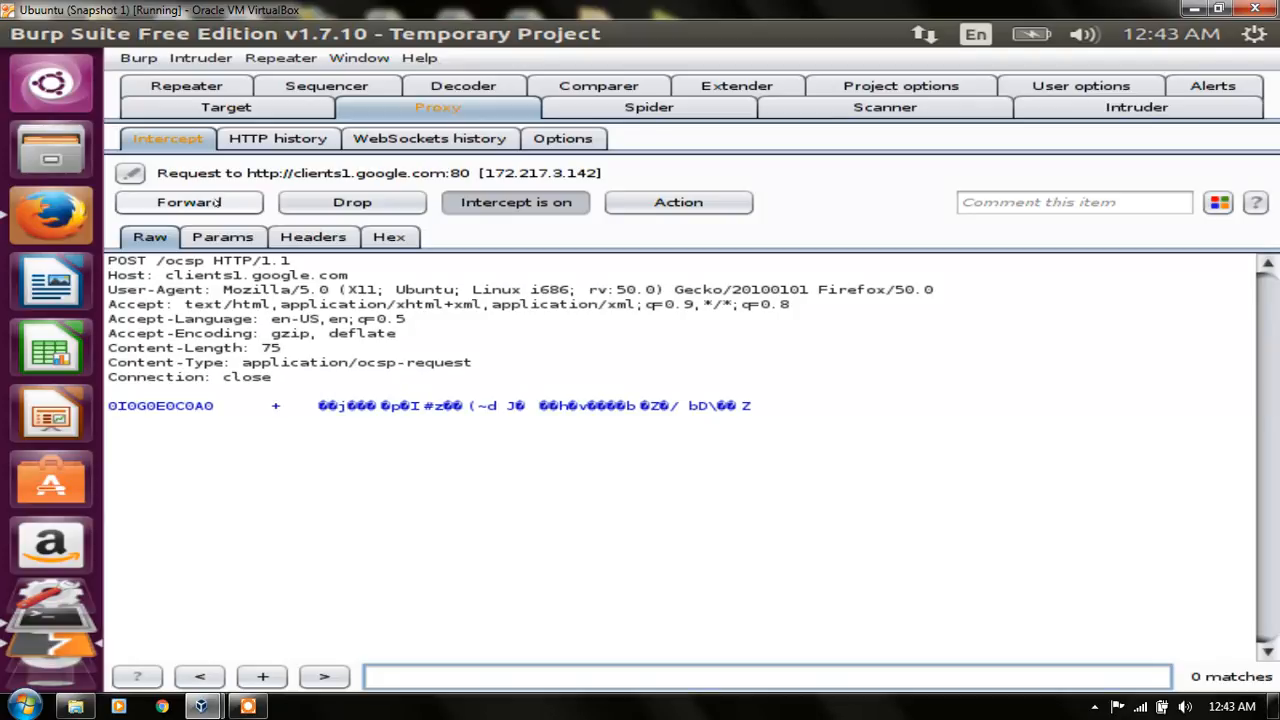
left_click(217, 202)
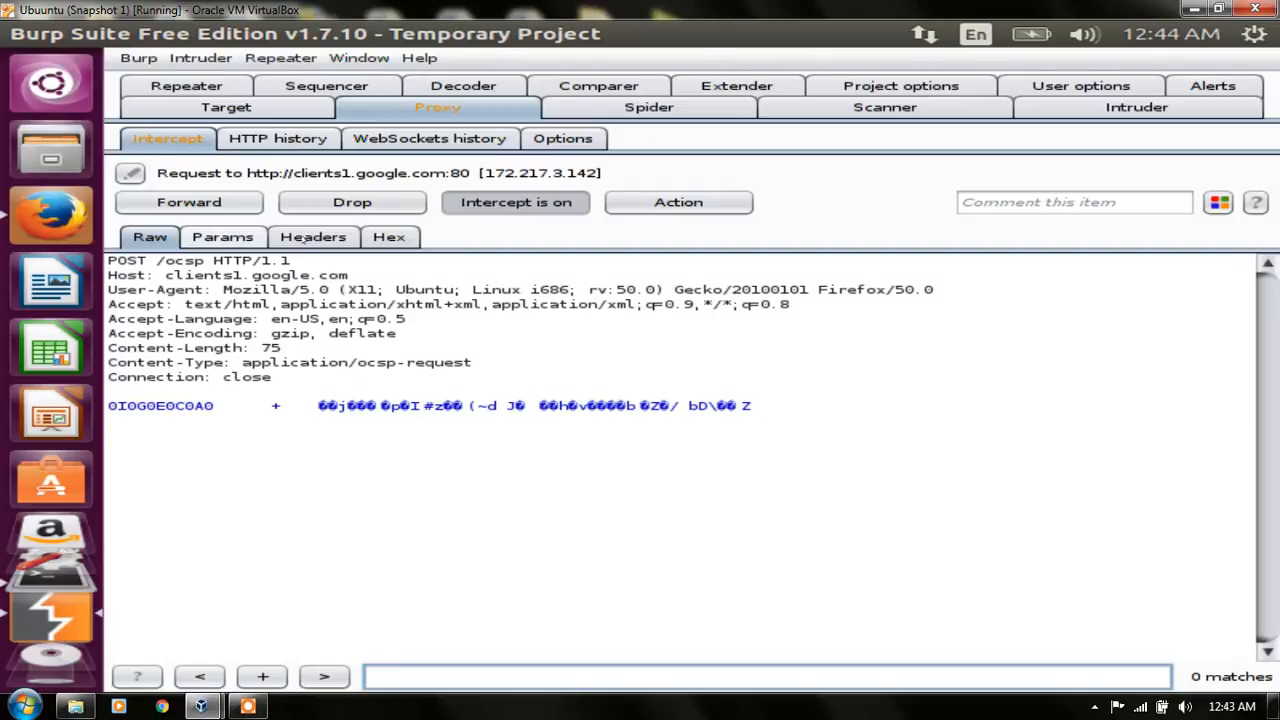
left_click(305, 239)
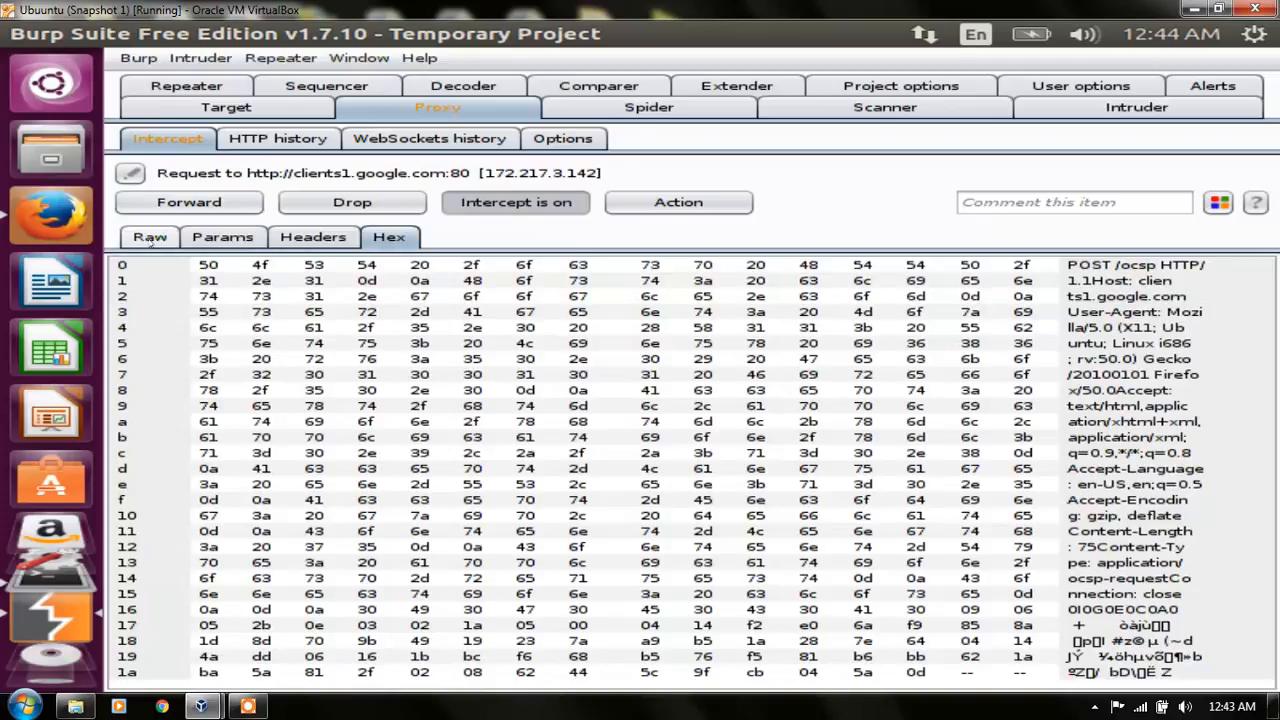
left_click(150, 240)
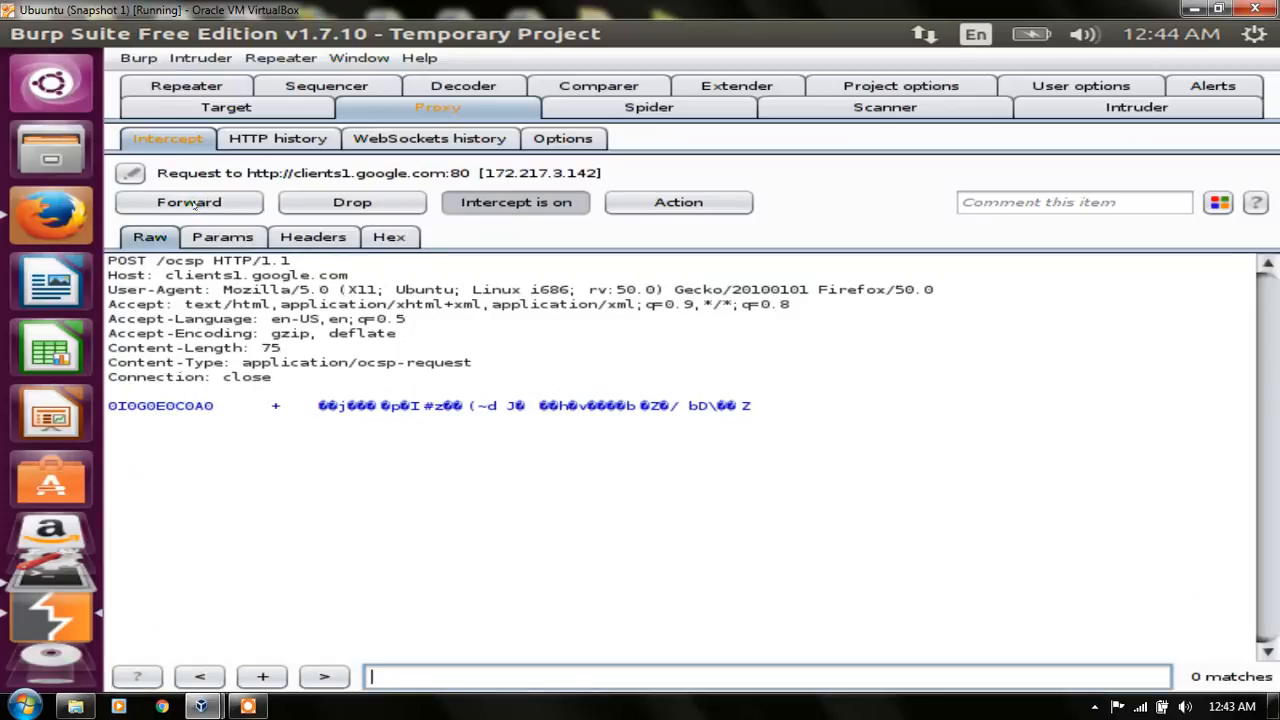
Step: Forward the pending clients1.google.com request, the GET request to ctrust.ca and the POST request to ocsp.godaddy.com
left_click(189, 202)
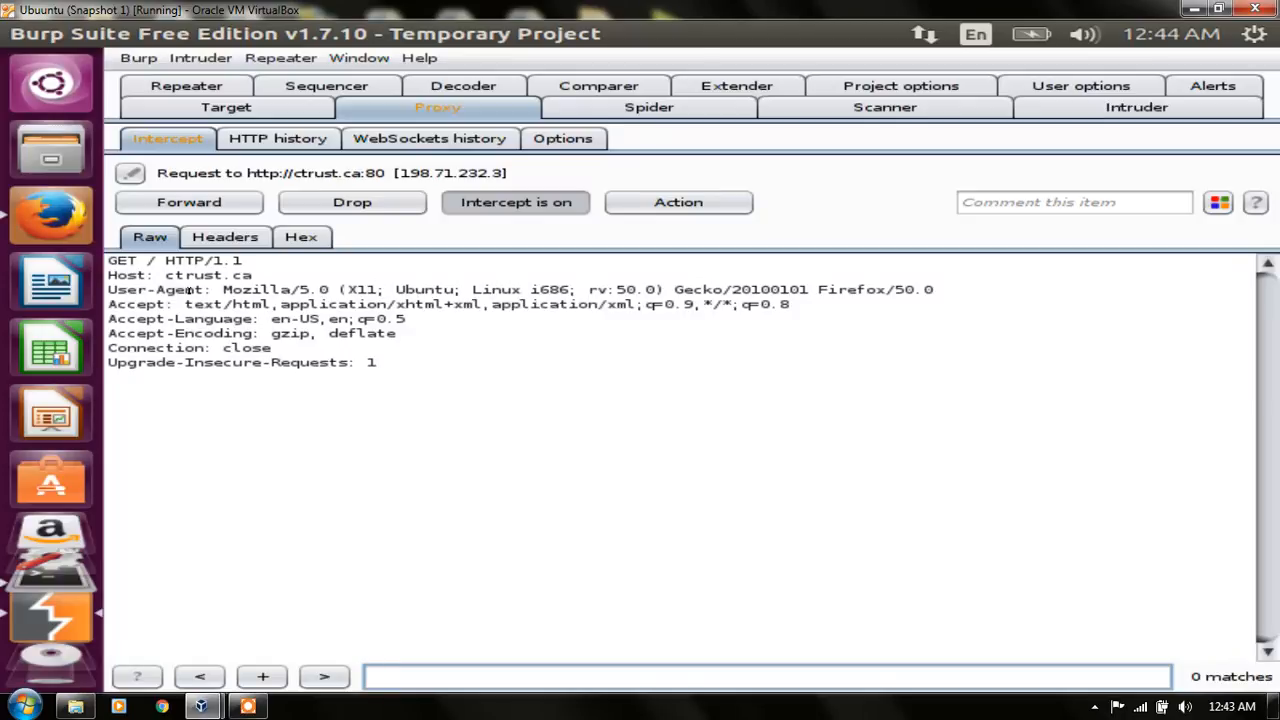
left_click(200, 204)
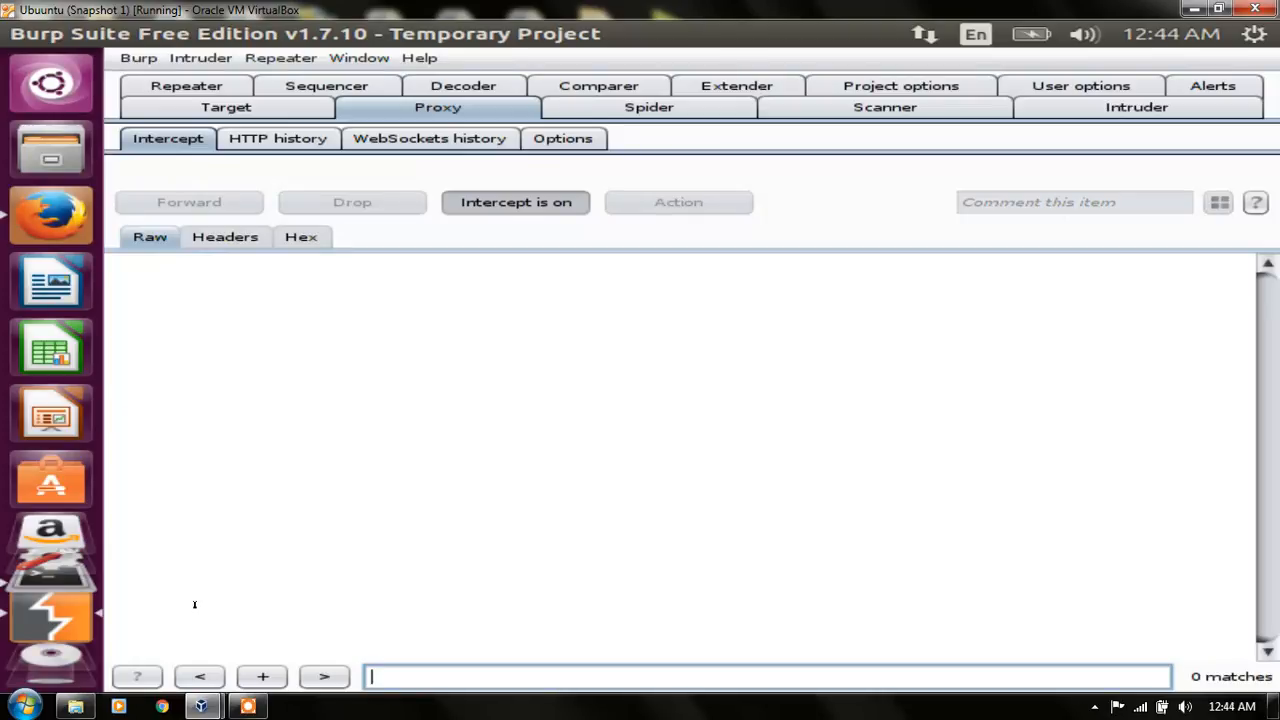
mouse_move(203, 708)
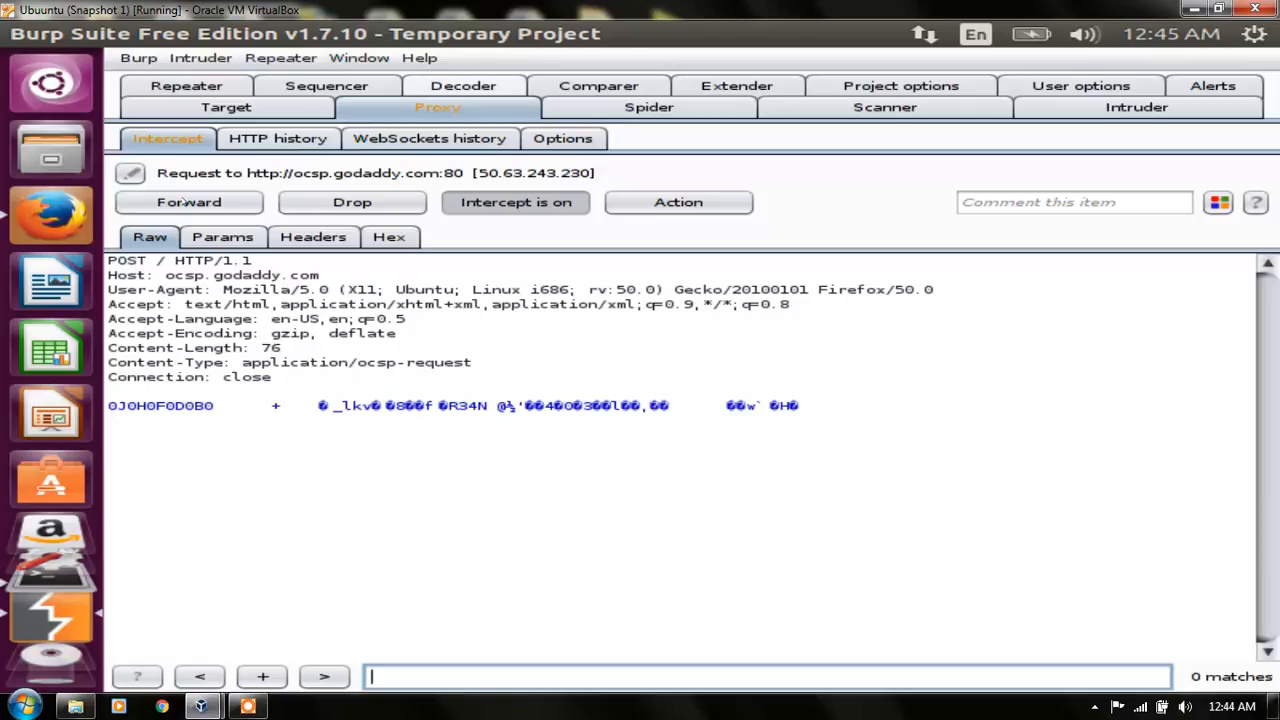
left_click(184, 200)
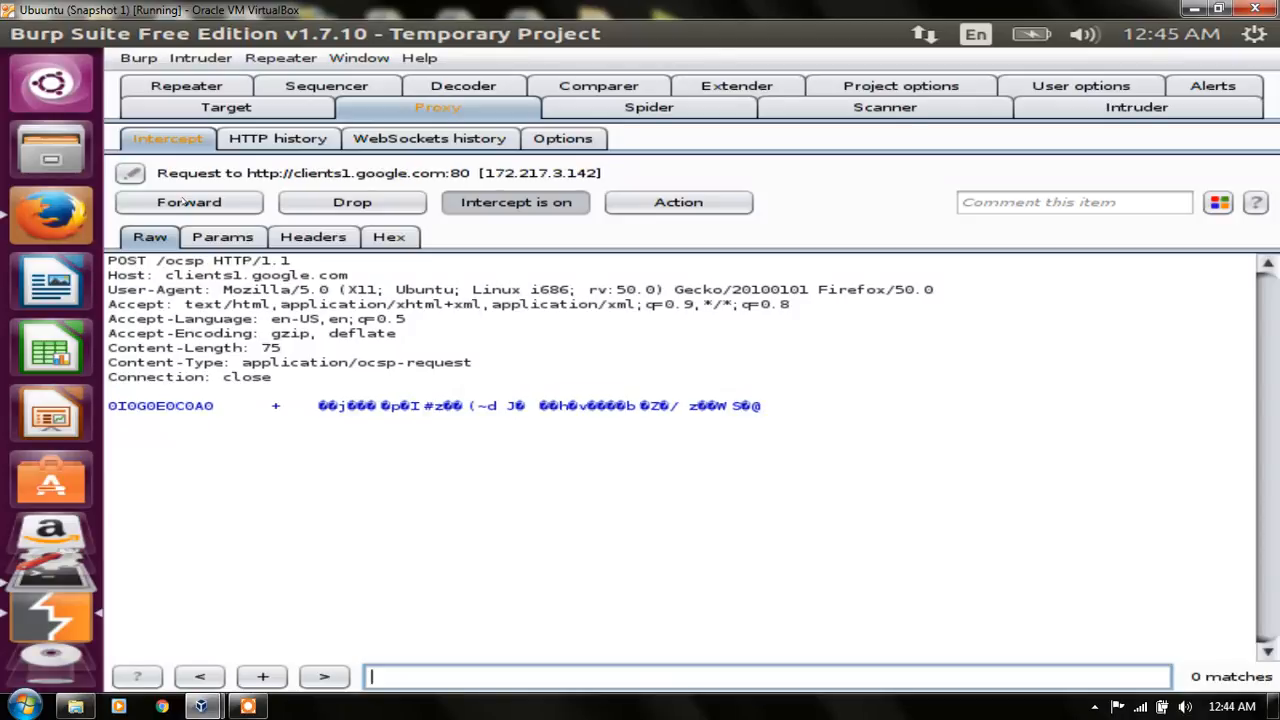